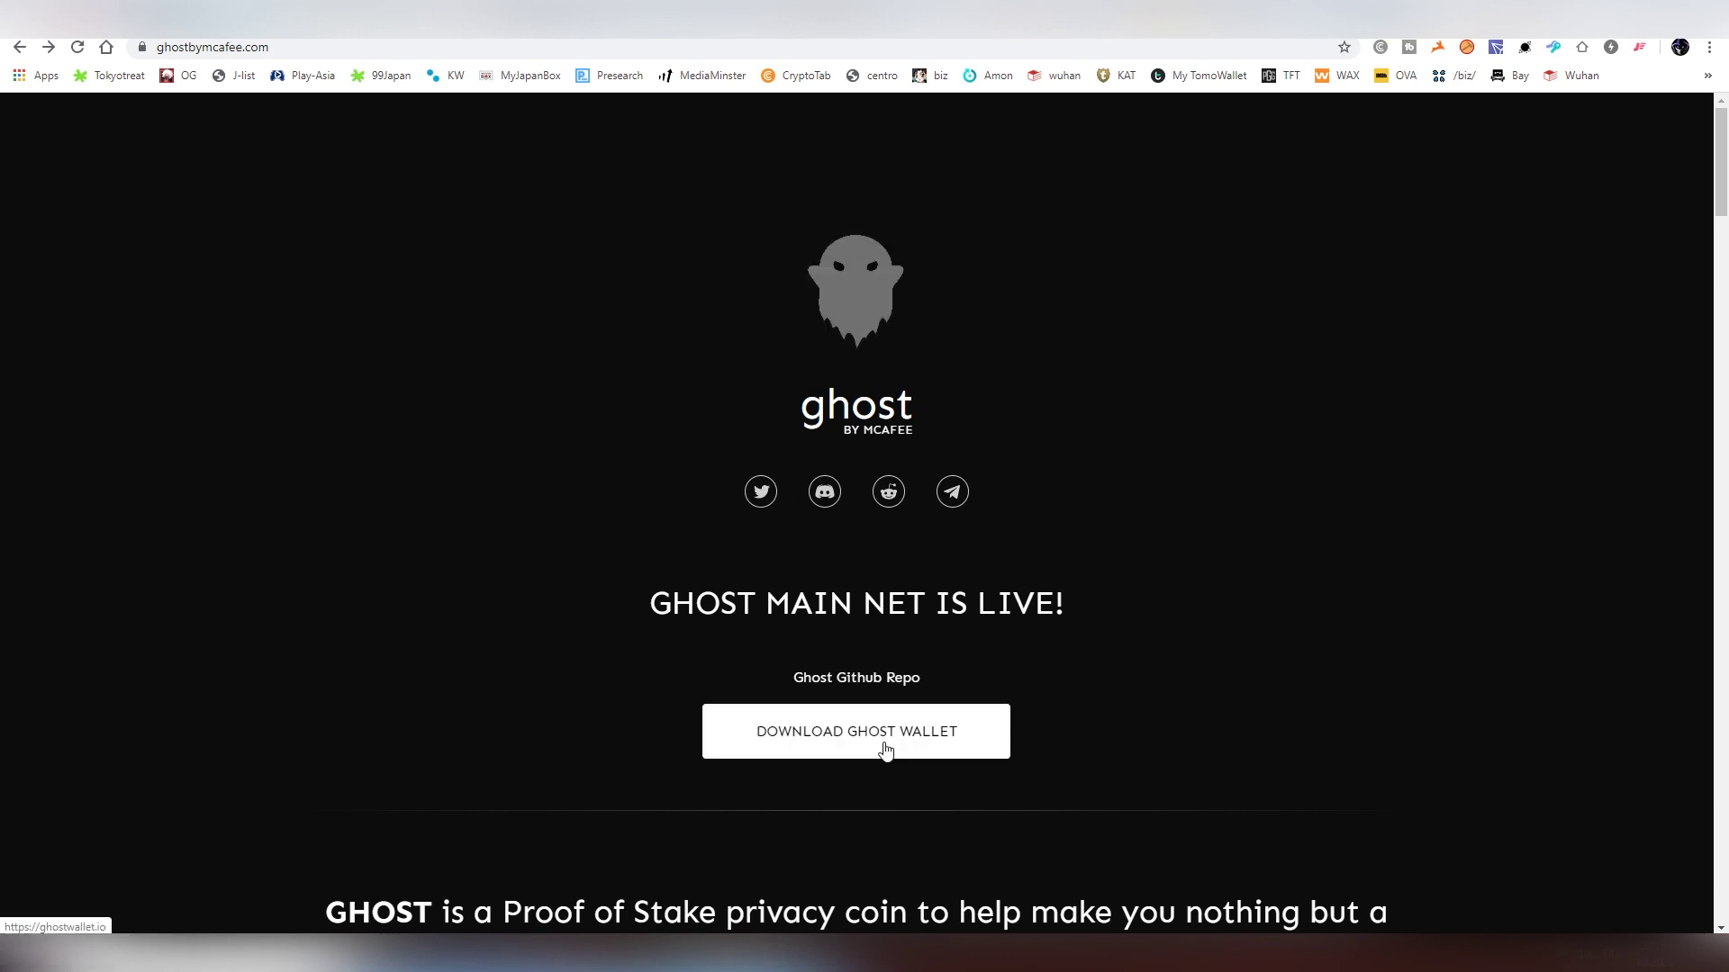
Step: Go to the ghostwallet.io swap page, switch to Ghost Desktop, open its receiving addresses and move its window aside
left_click(1404, 18)
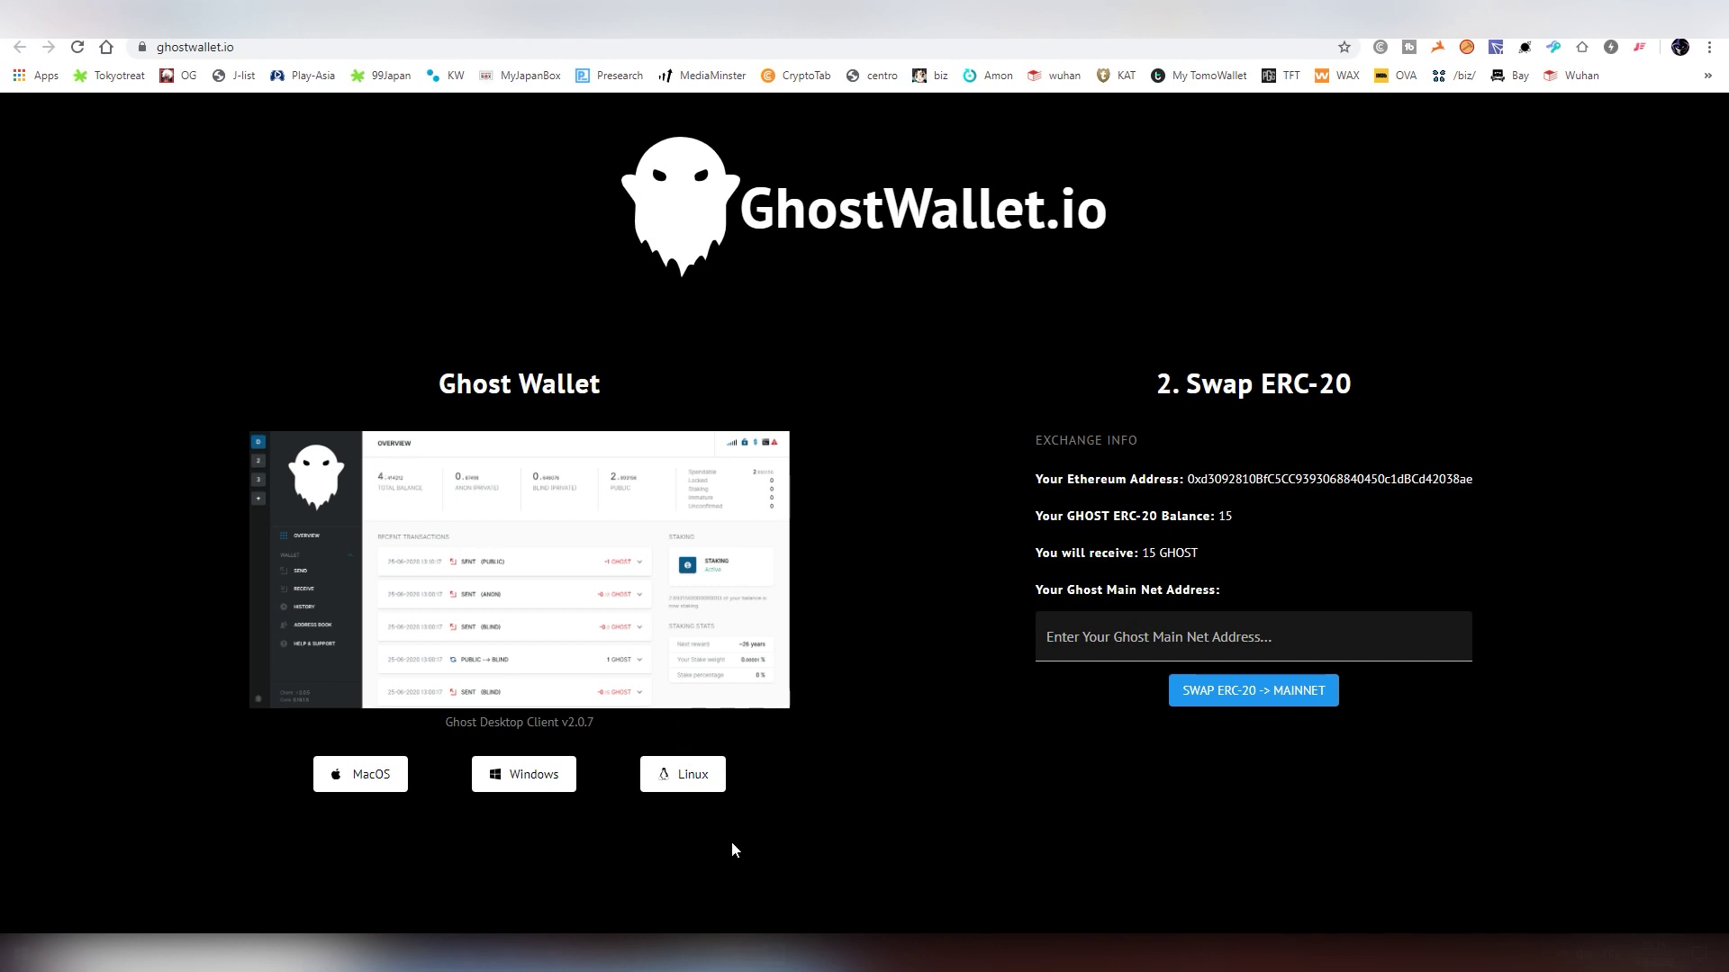
left_click(774, 953)
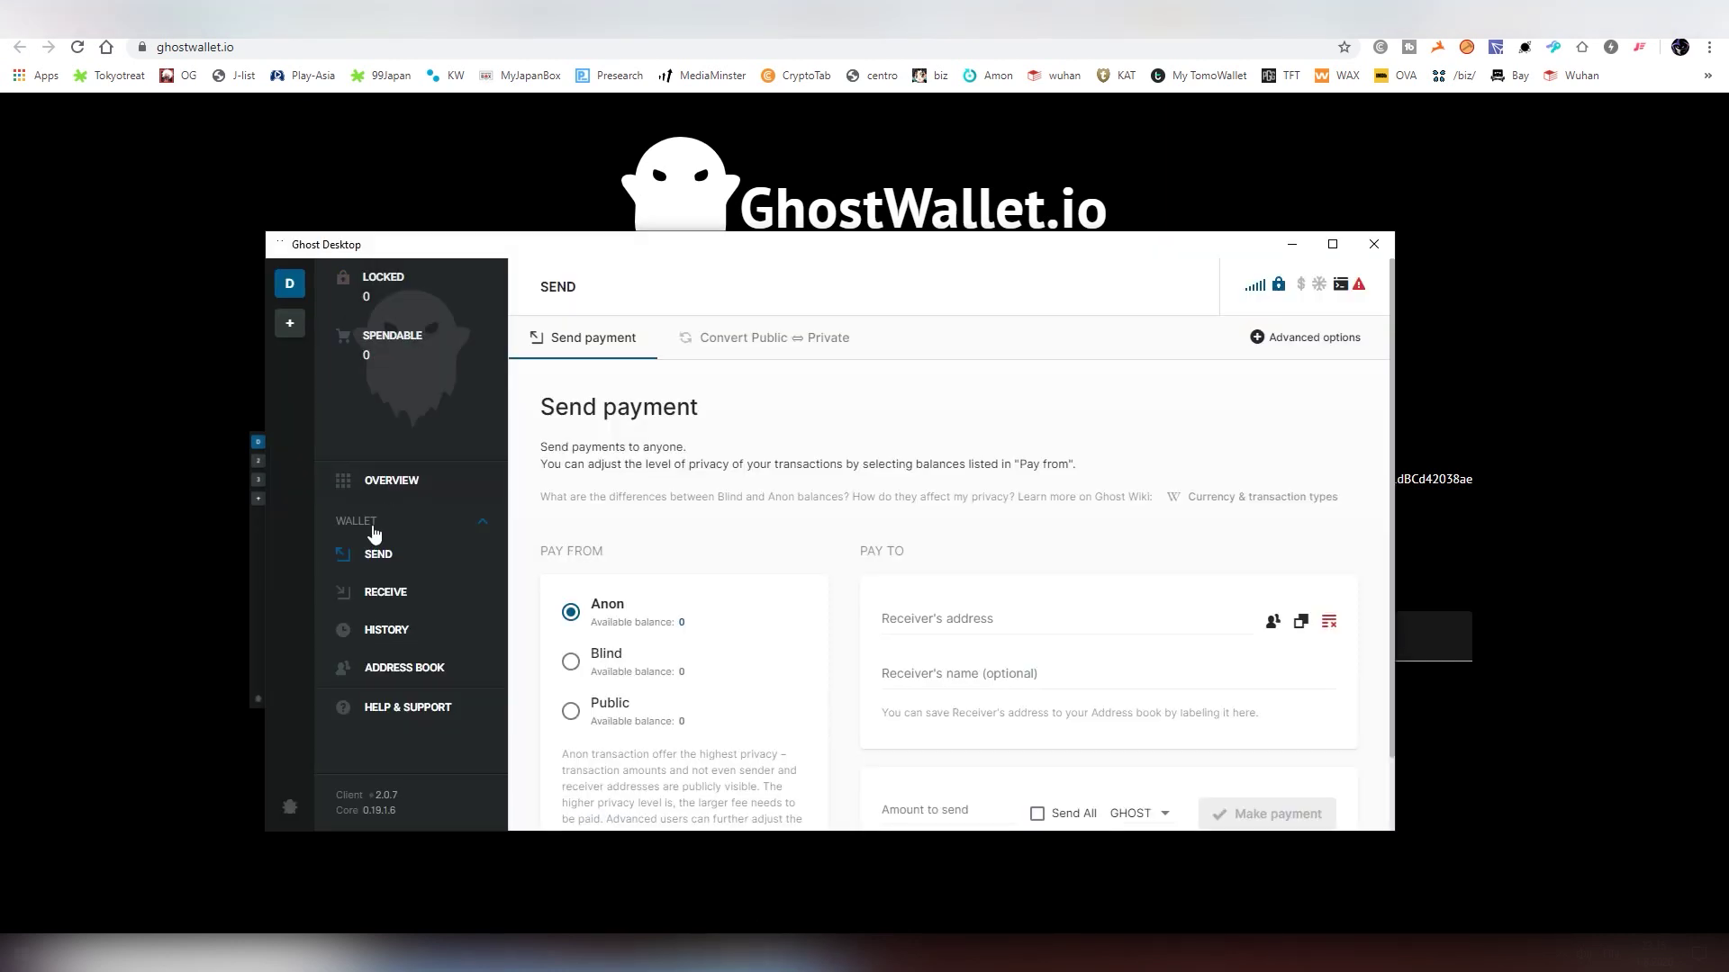
left_click(389, 593)
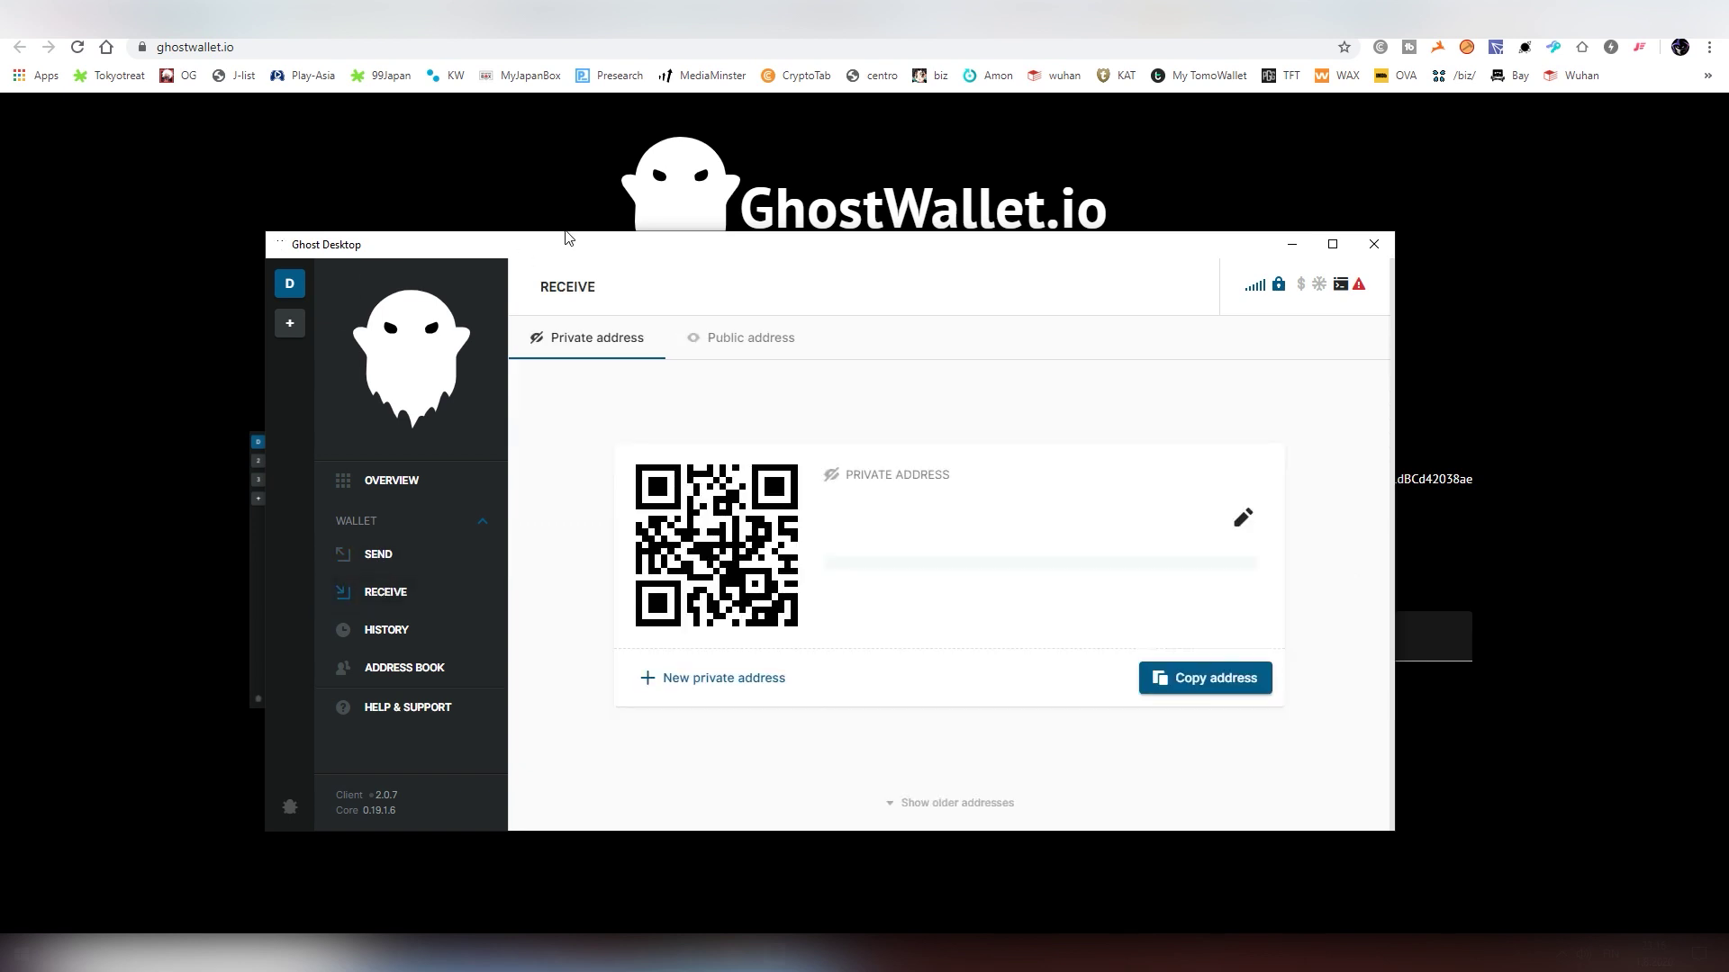
left_click_drag(567, 249, 397, 224)
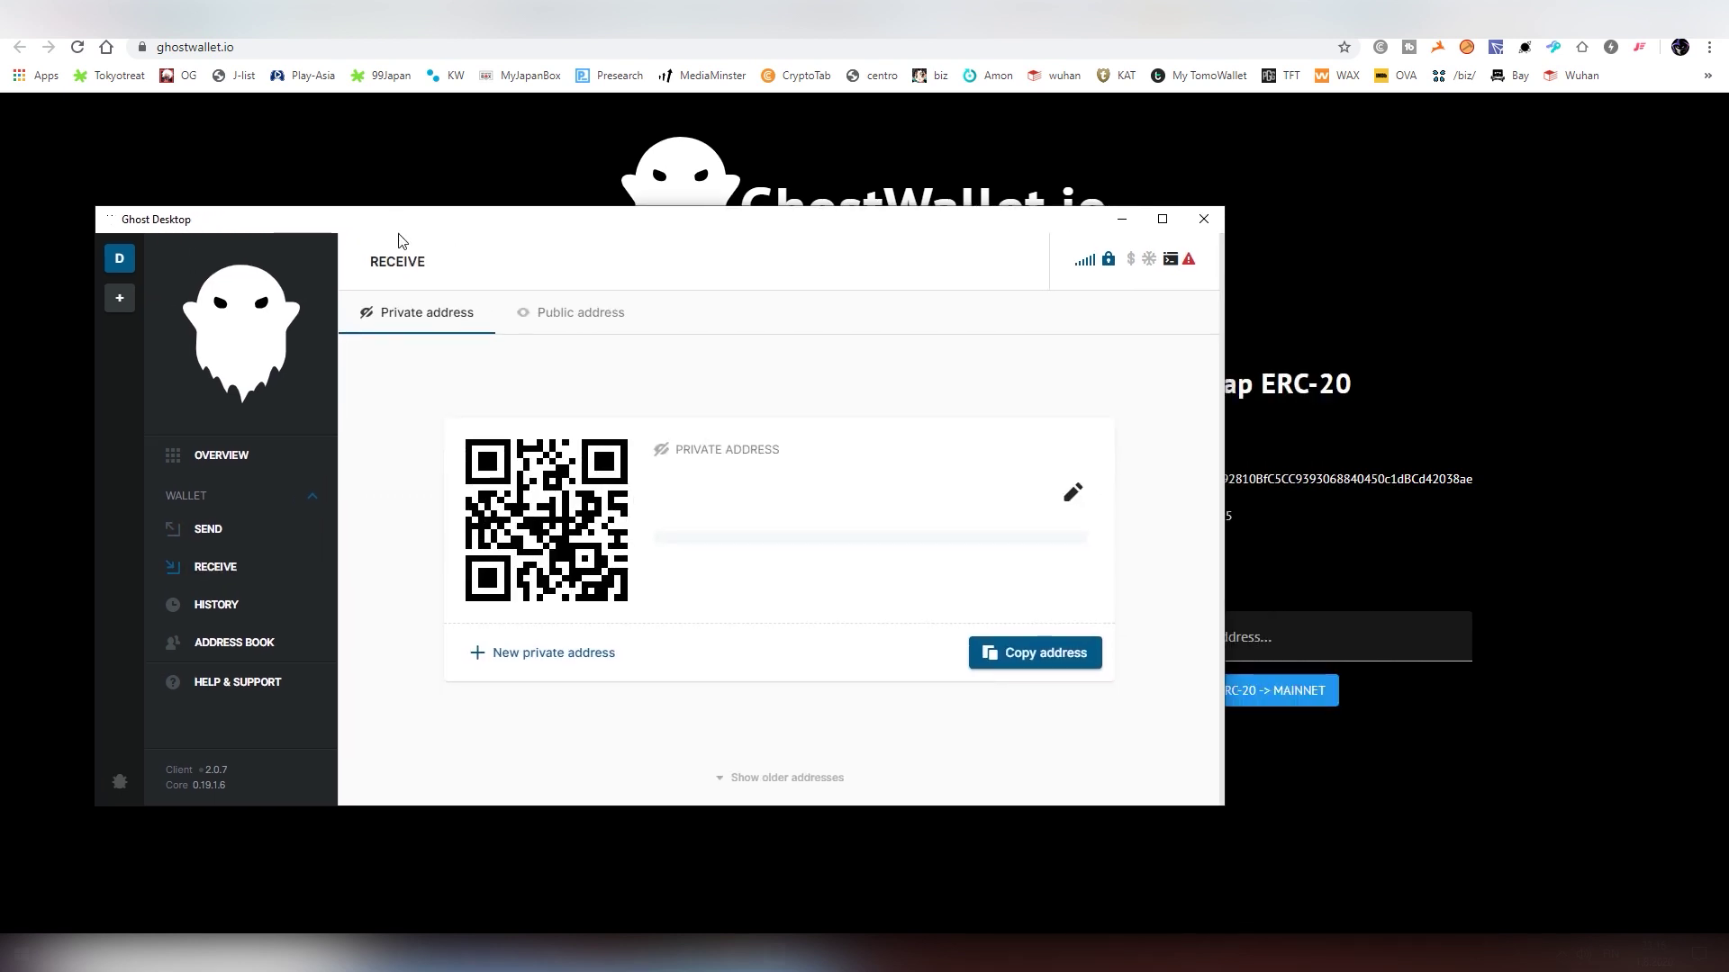
Step: Generate a new private address in Ghost Desktop, entering the wallet password to unlock the wallet
left_click(554, 653)
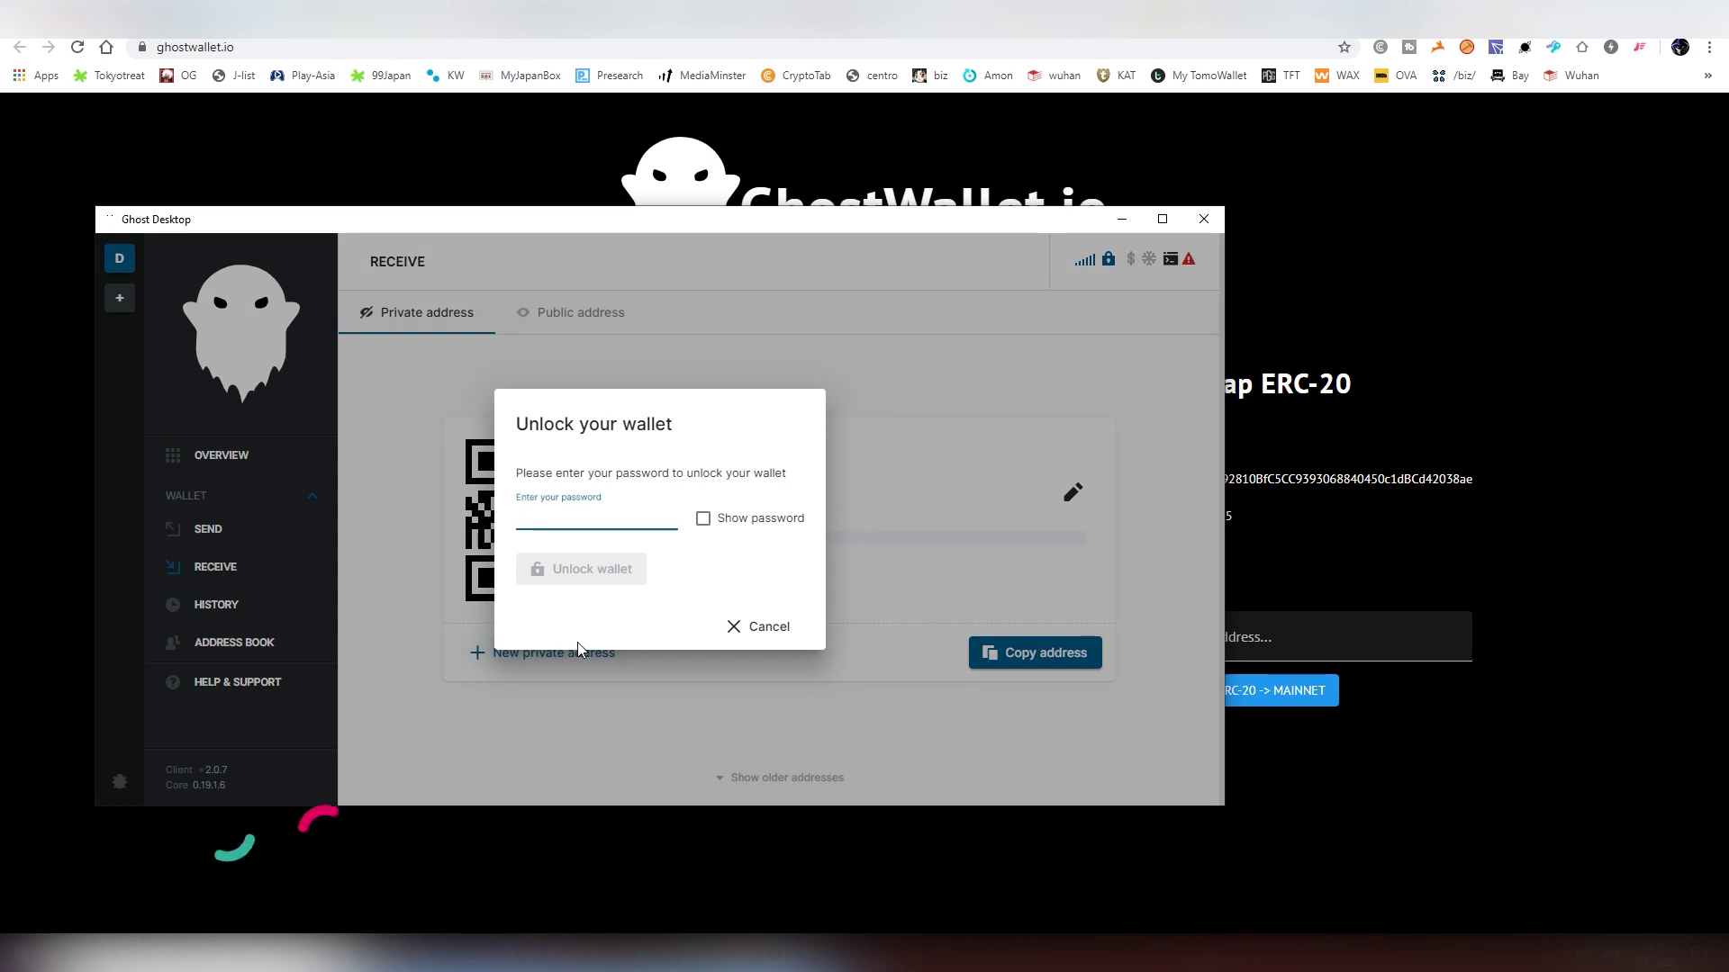
type("******")
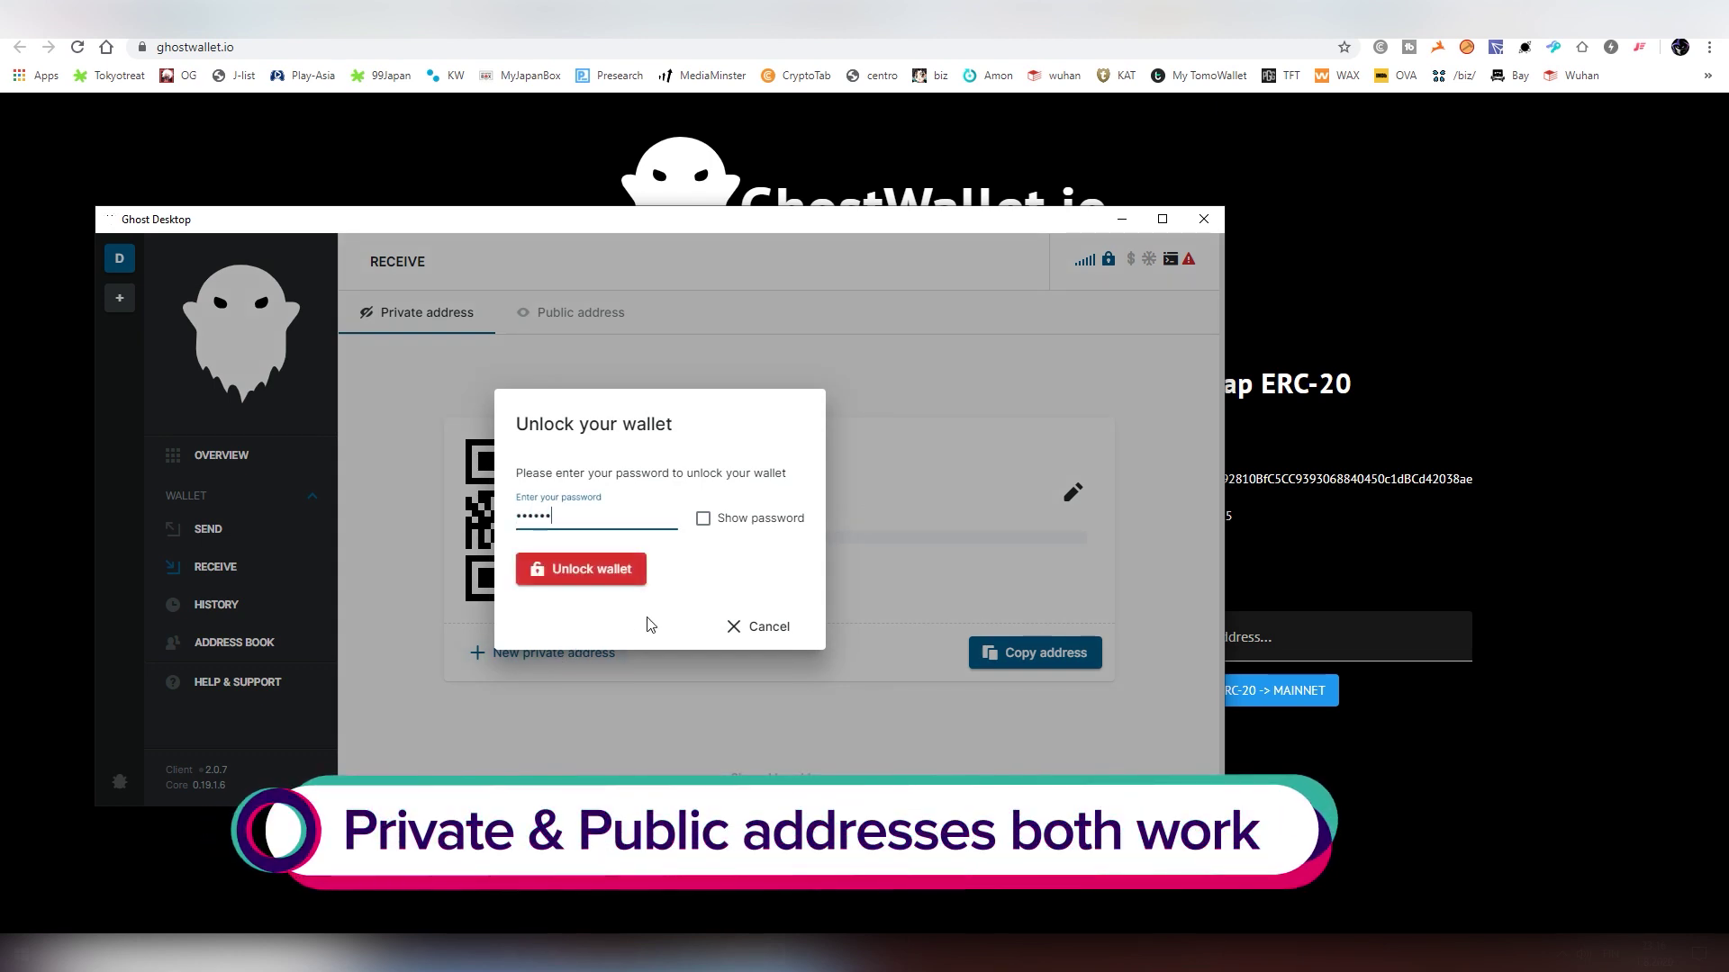
left_click(622, 582)
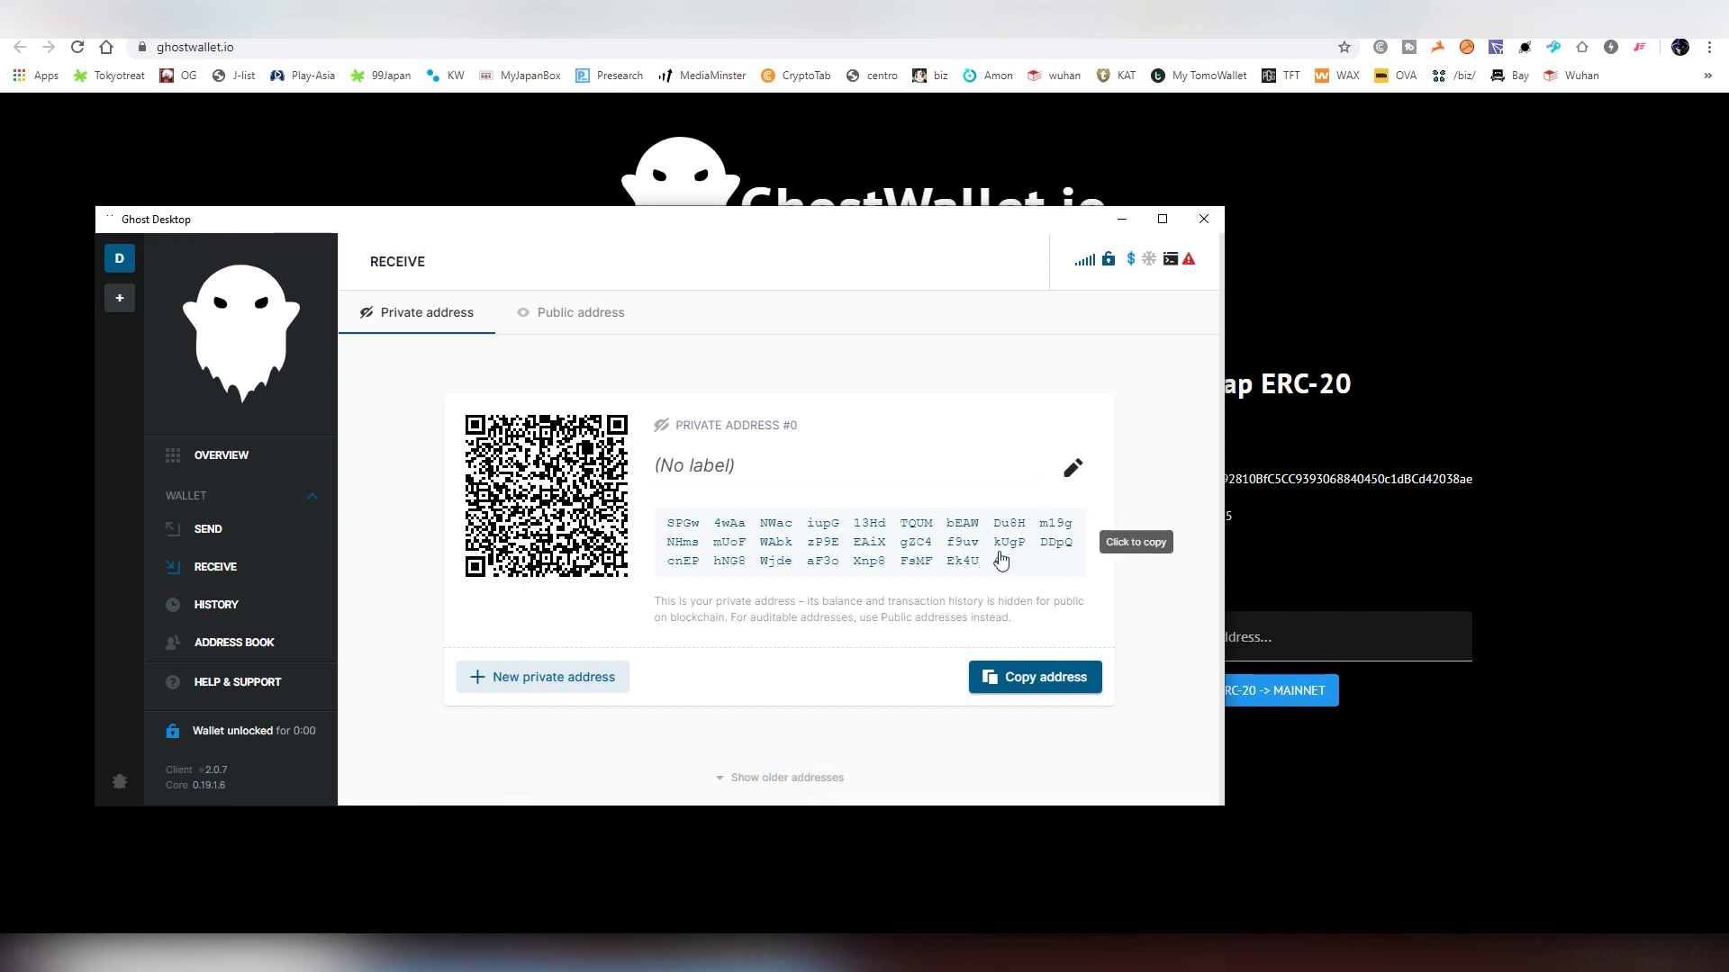
Step: Copy the new private address and paste it as the Ghost Main Net Address in the swap form on ghostwallet.io
left_click(1049, 563)
left_click(1300, 543)
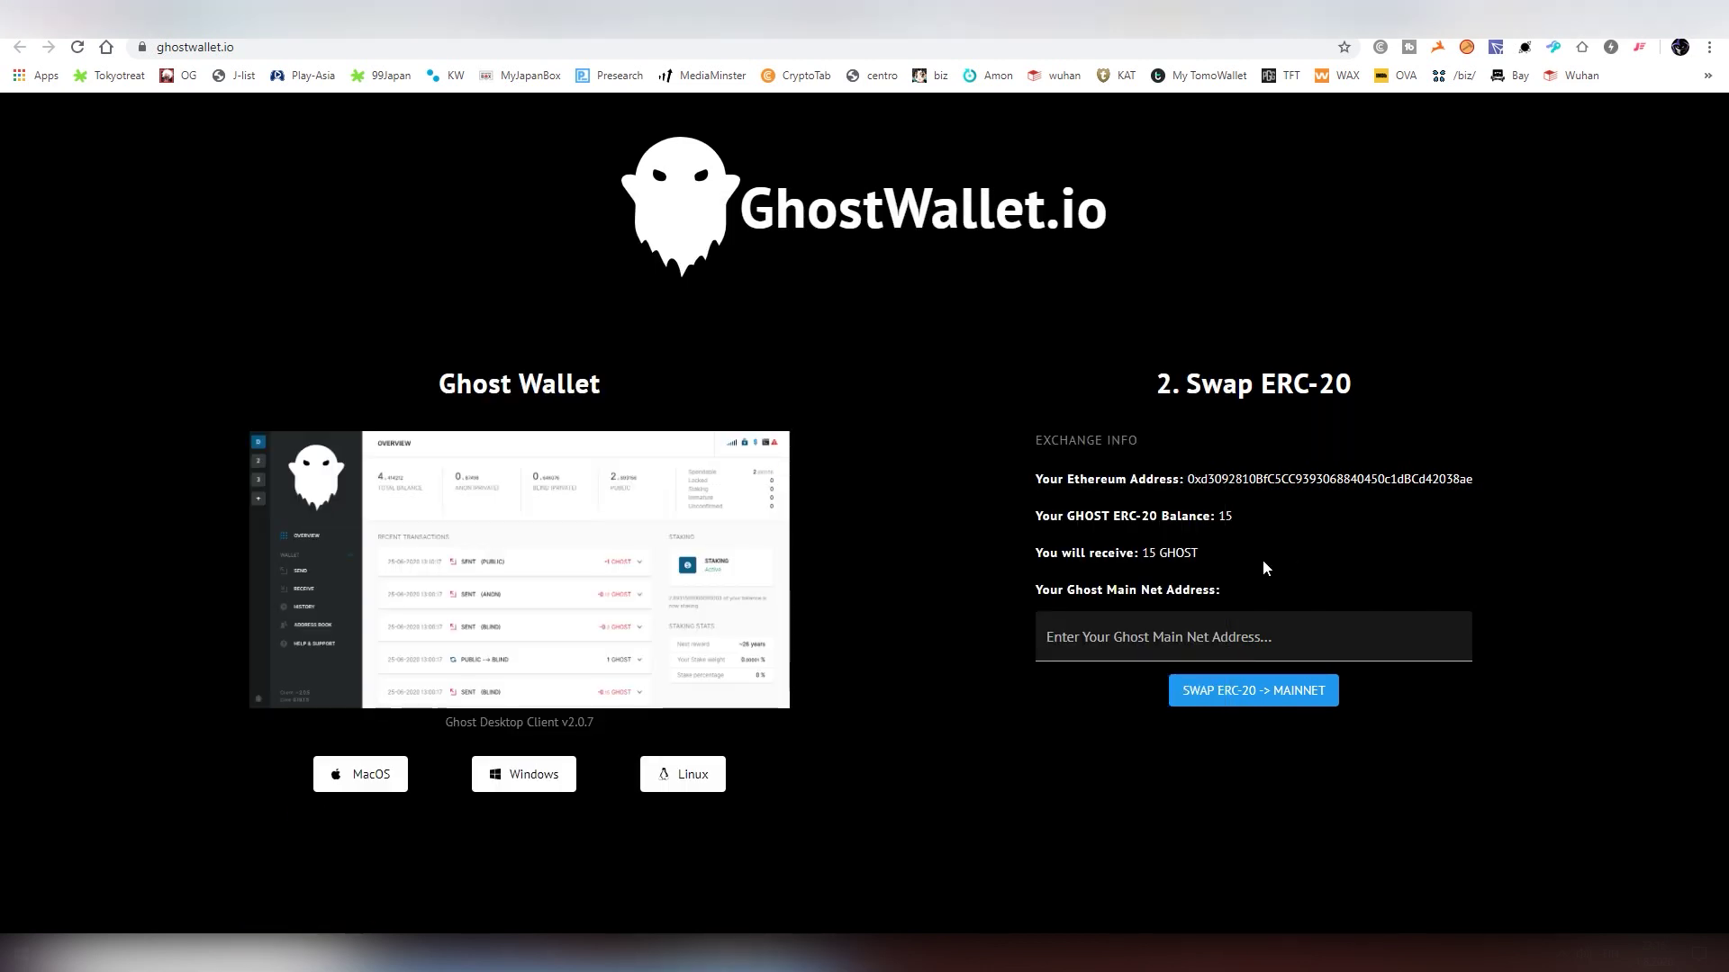
left_click(1226, 621)
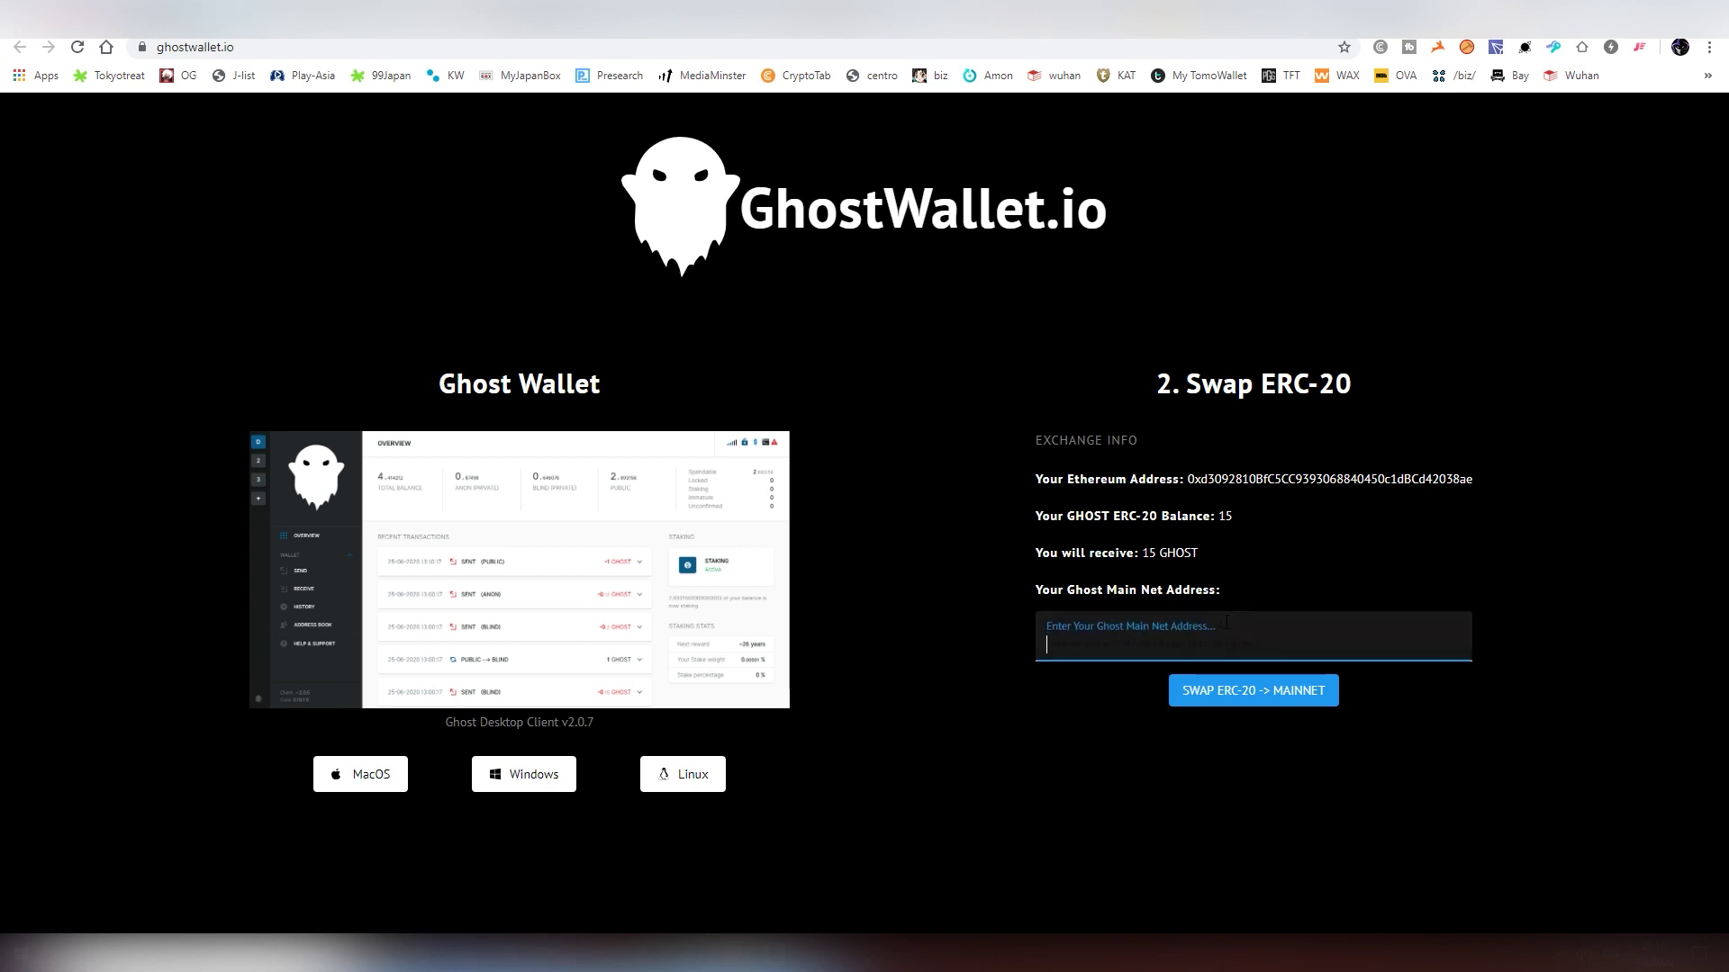
key("ctrl+v")
left_click_drag(1278, 645, 993, 647)
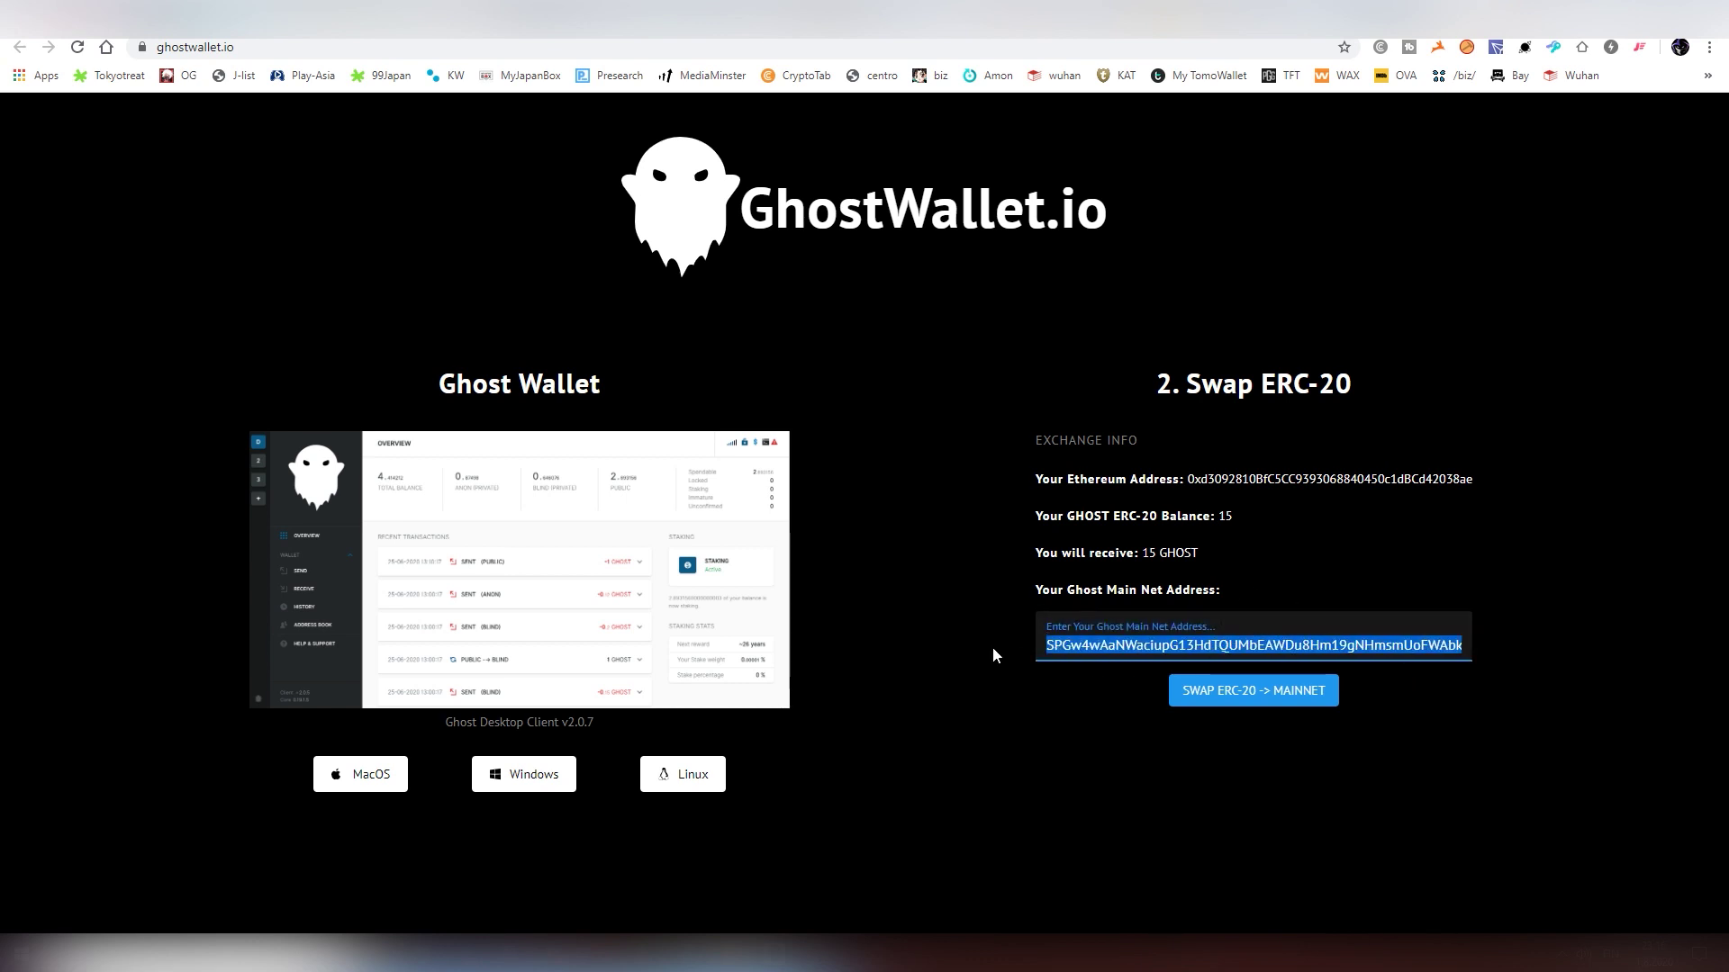
left_click(992, 647)
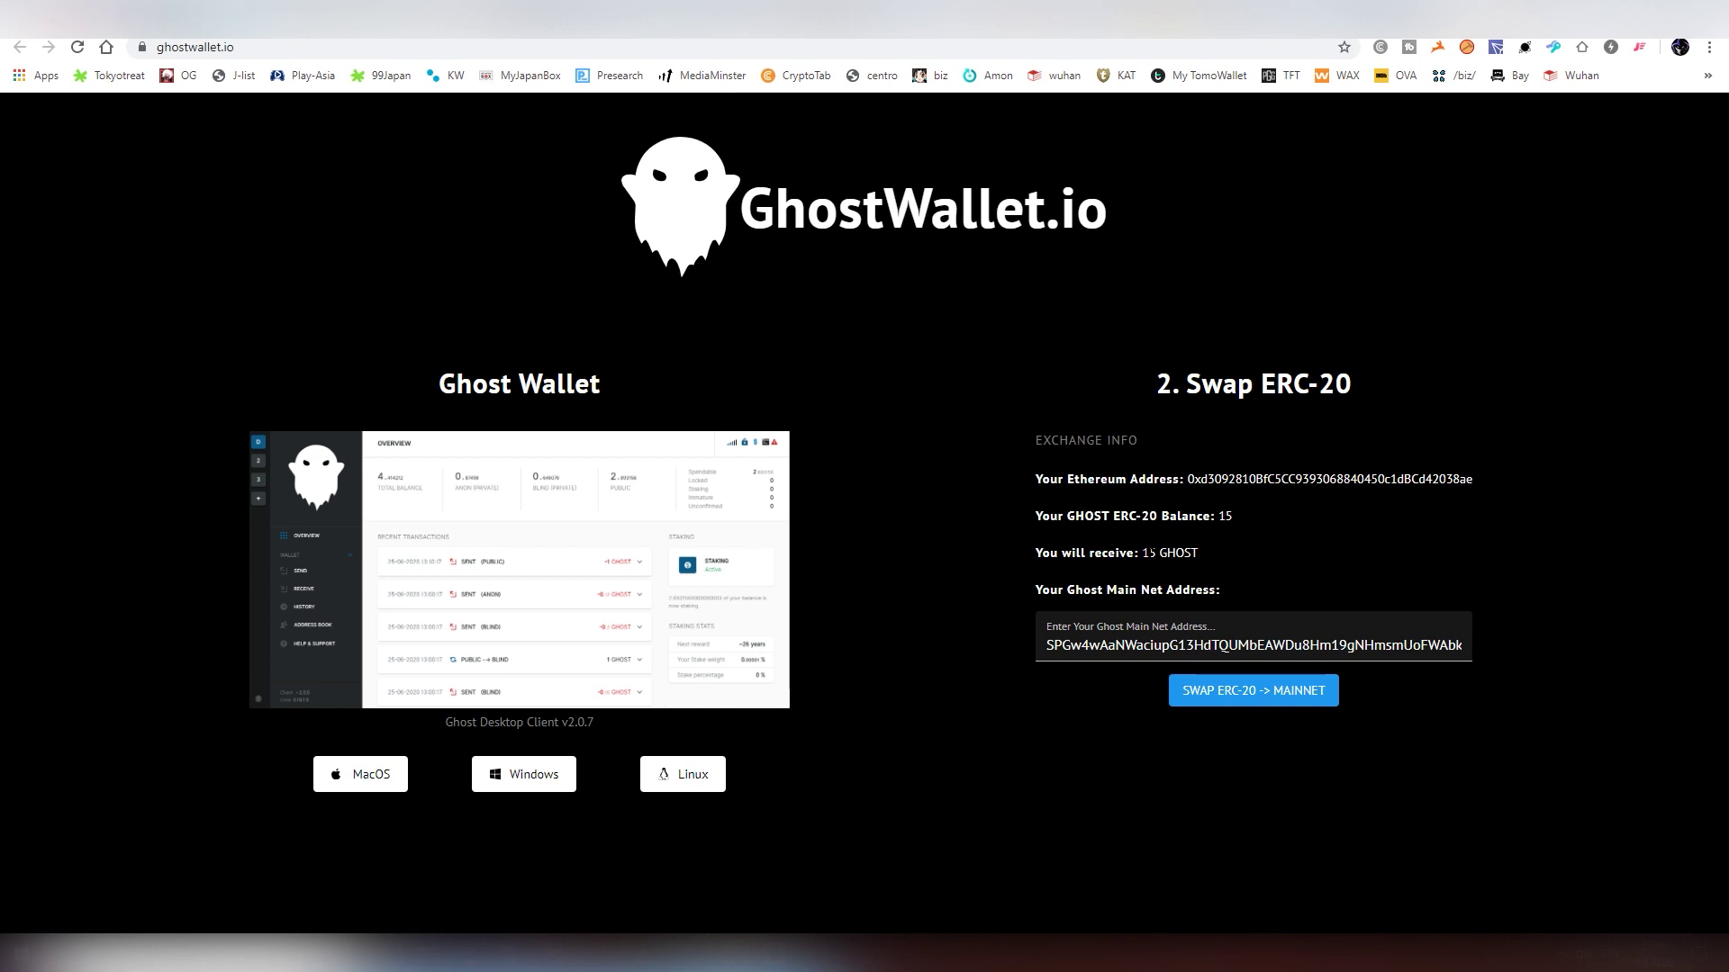
Step: Check the Saturn Wallet account, start the ERC-20 to mainnet swap and submit the transaction with its proposed gas values
left_click(1525, 47)
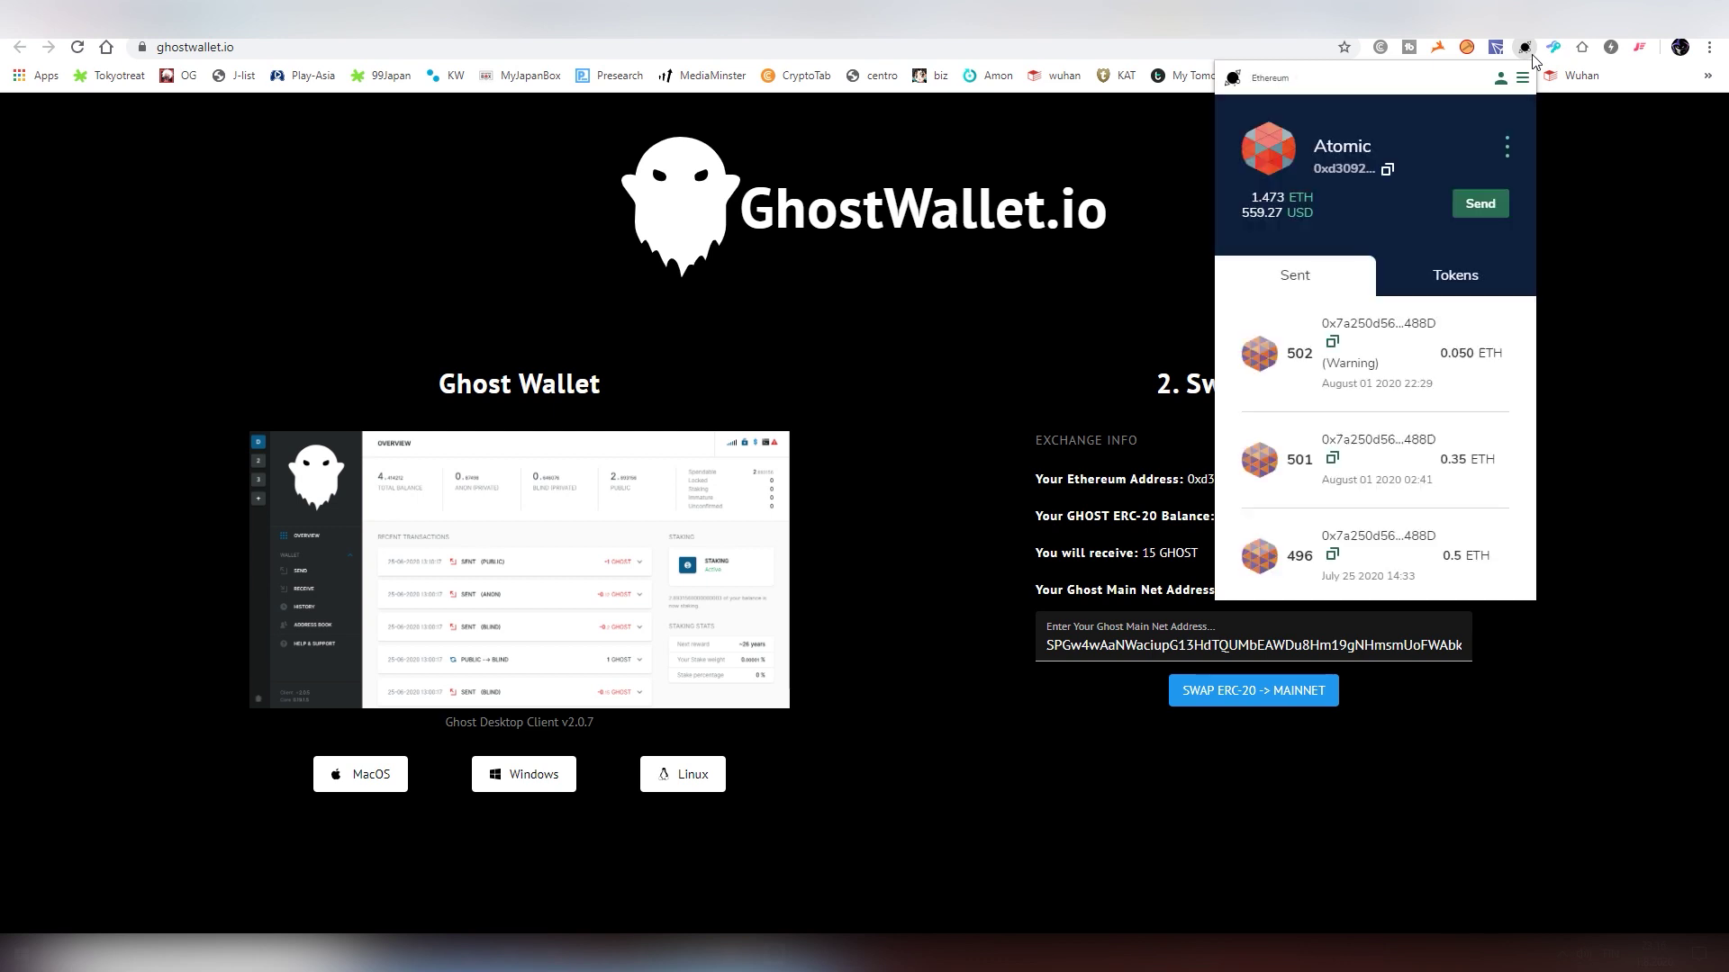
left_click(1580, 176)
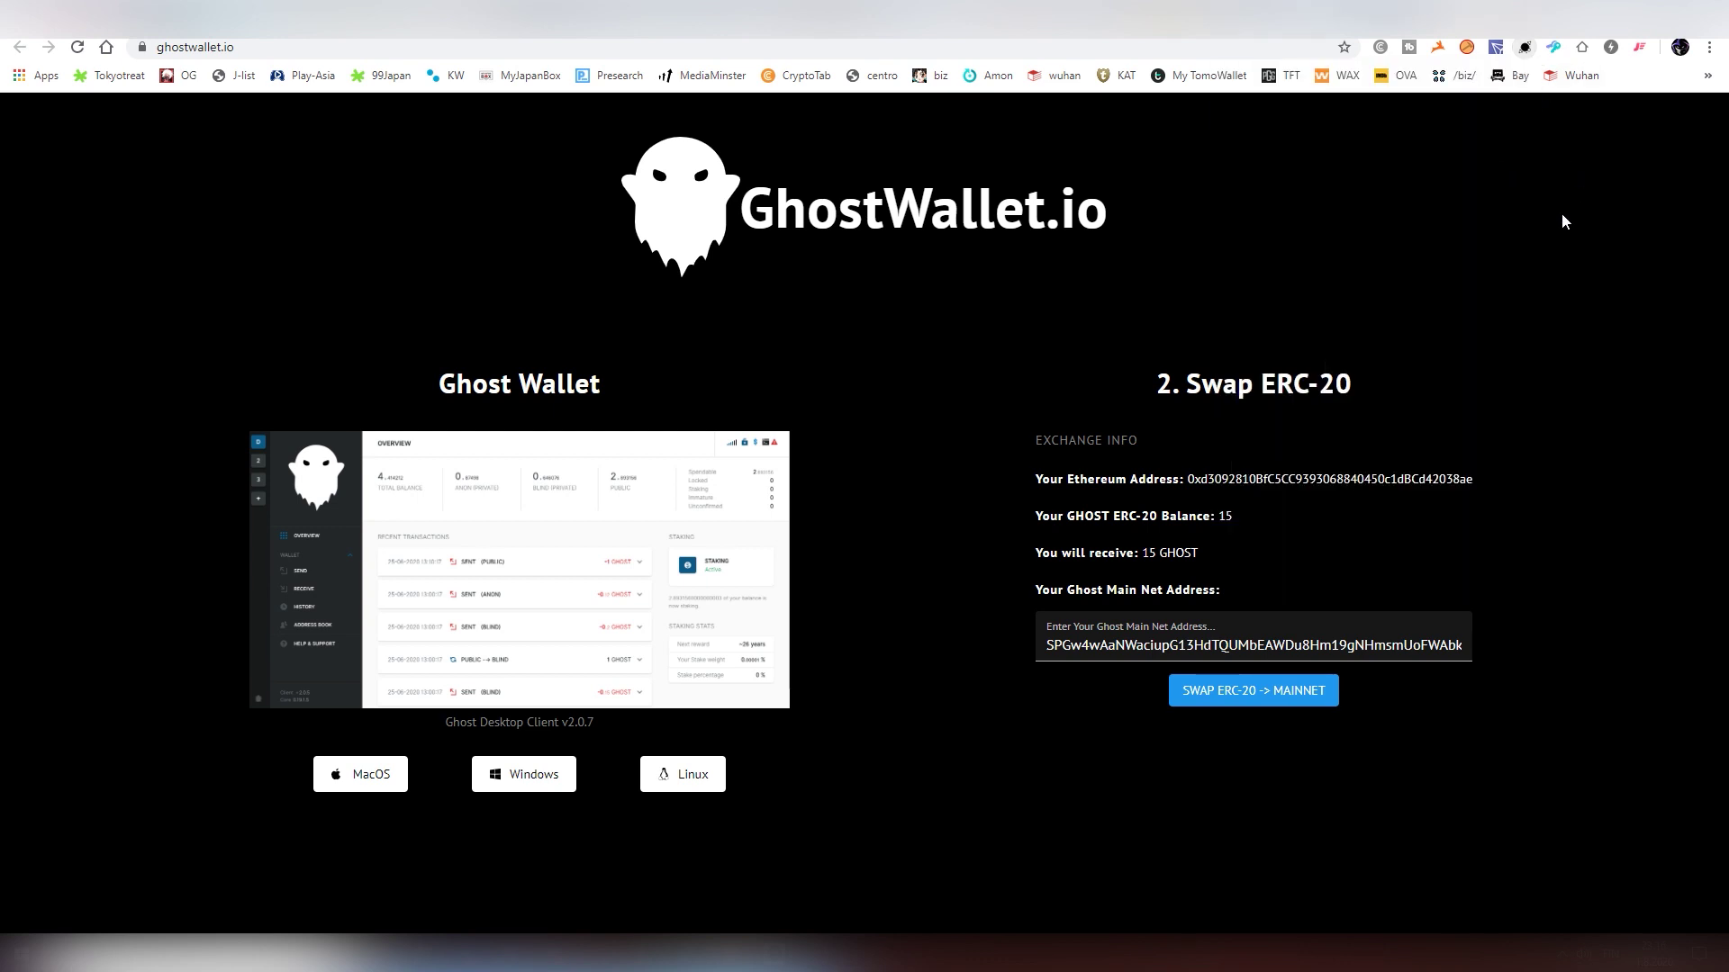
left_click(1316, 698)
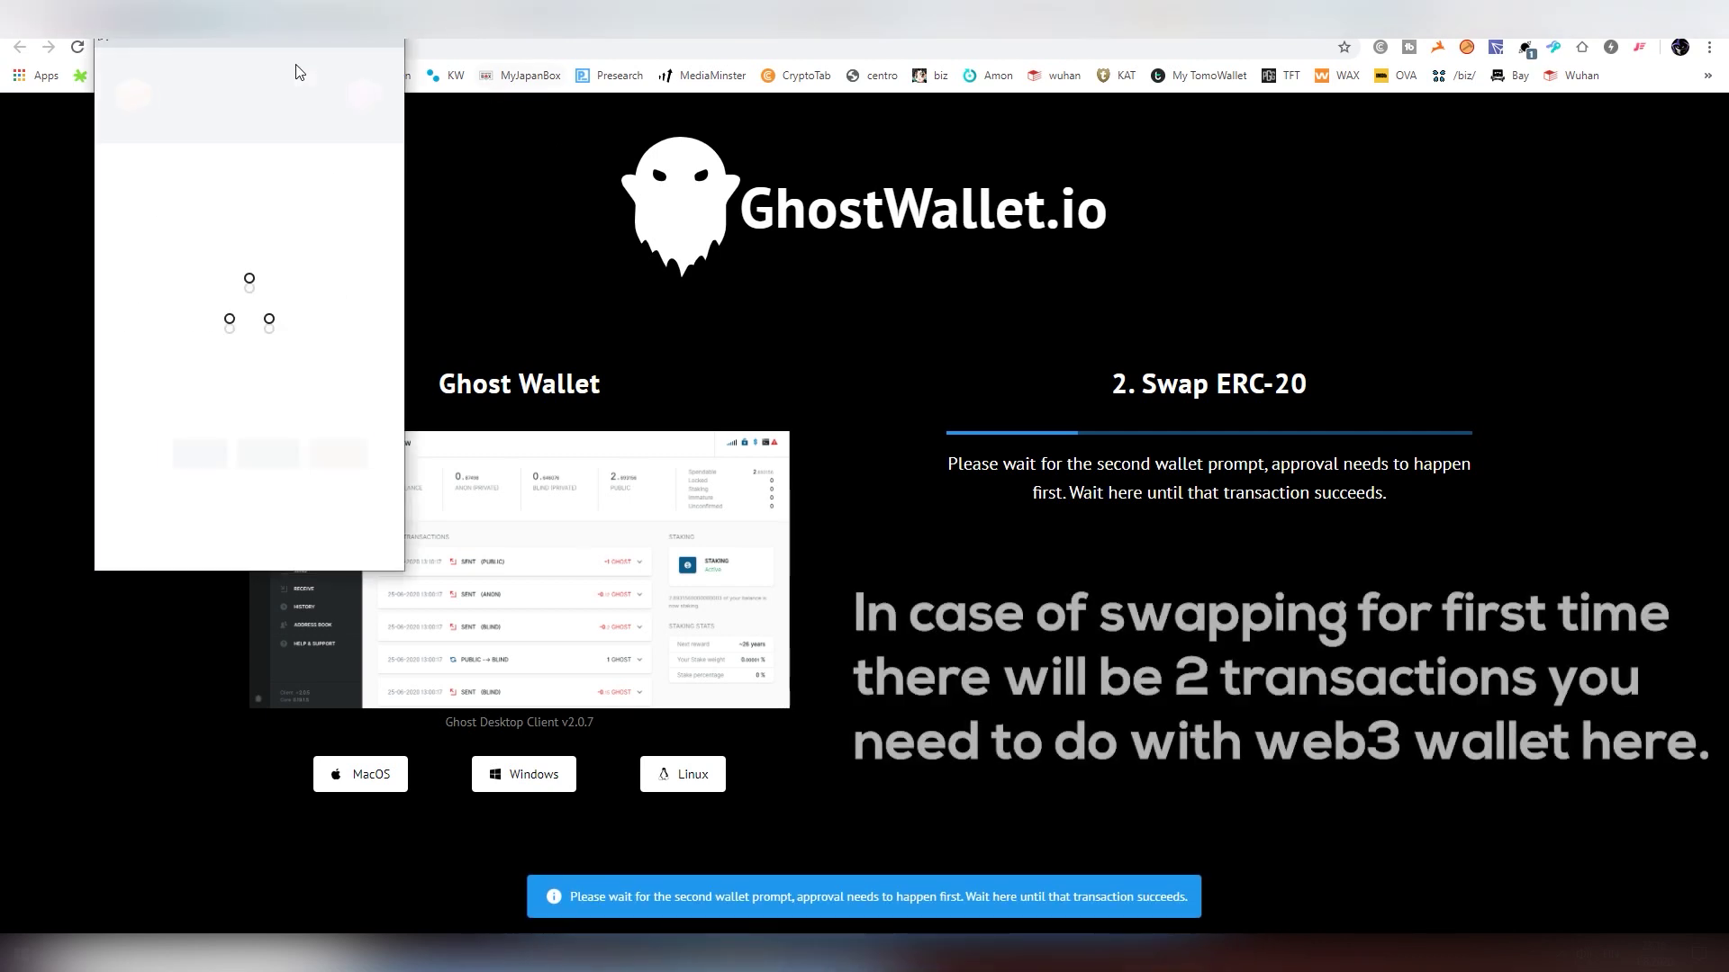
left_click_drag(266, 36, 566, 191)
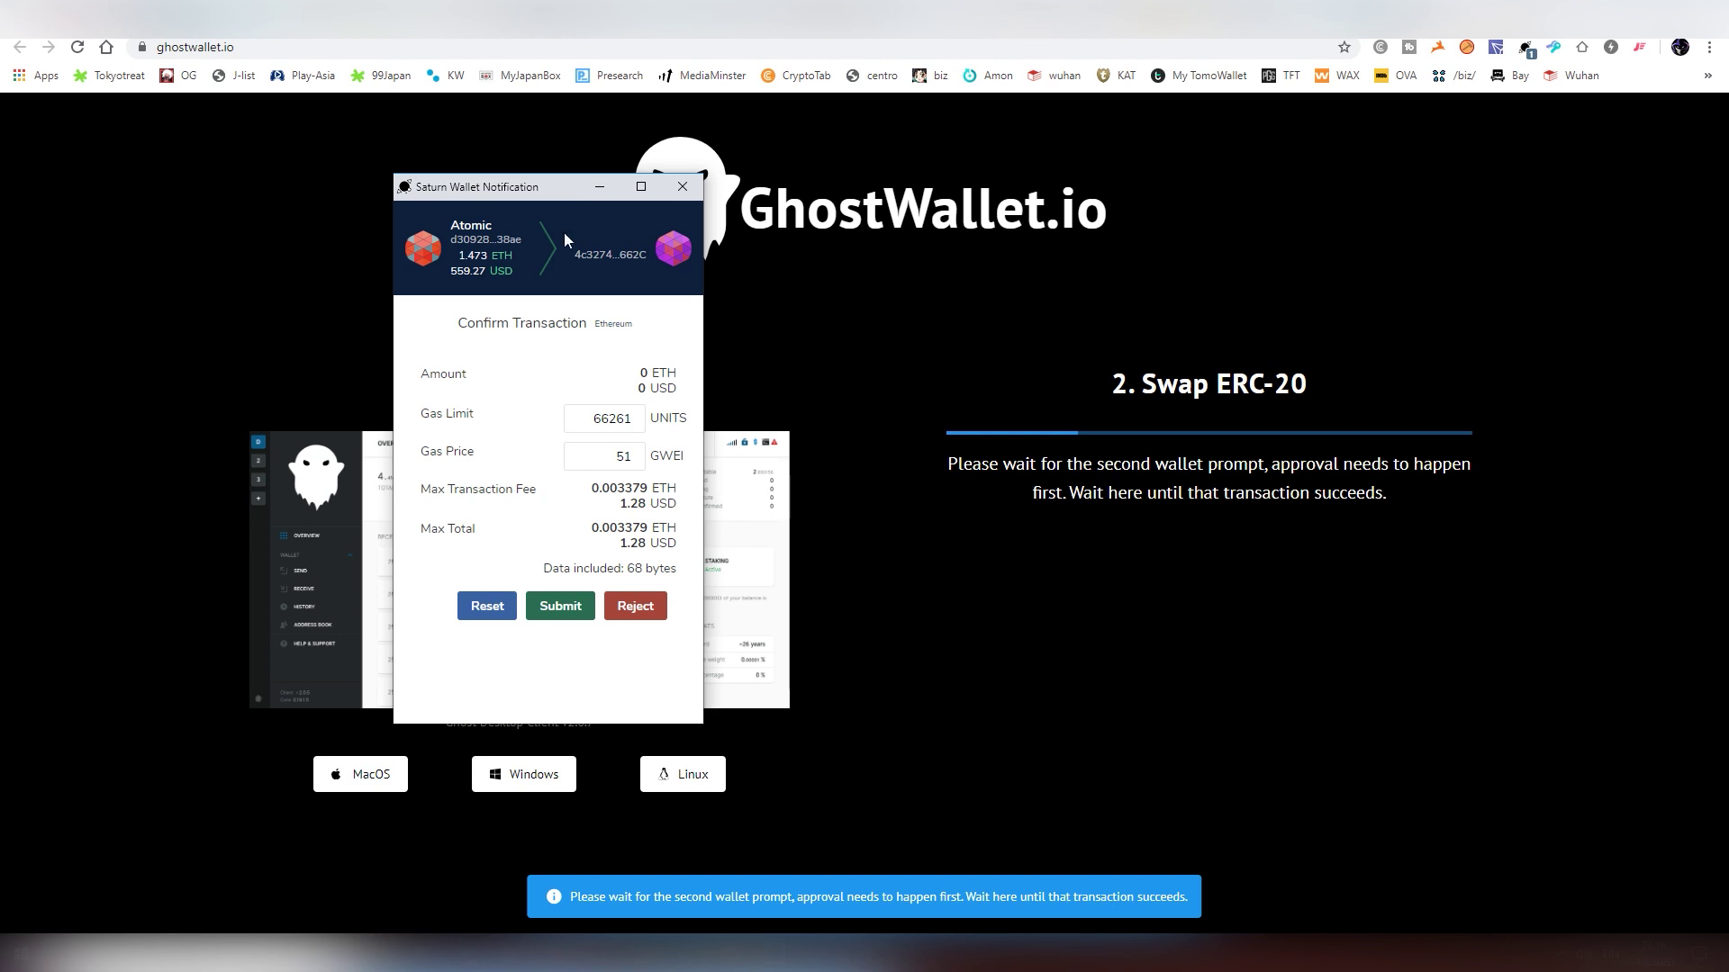
left_click(551, 609)
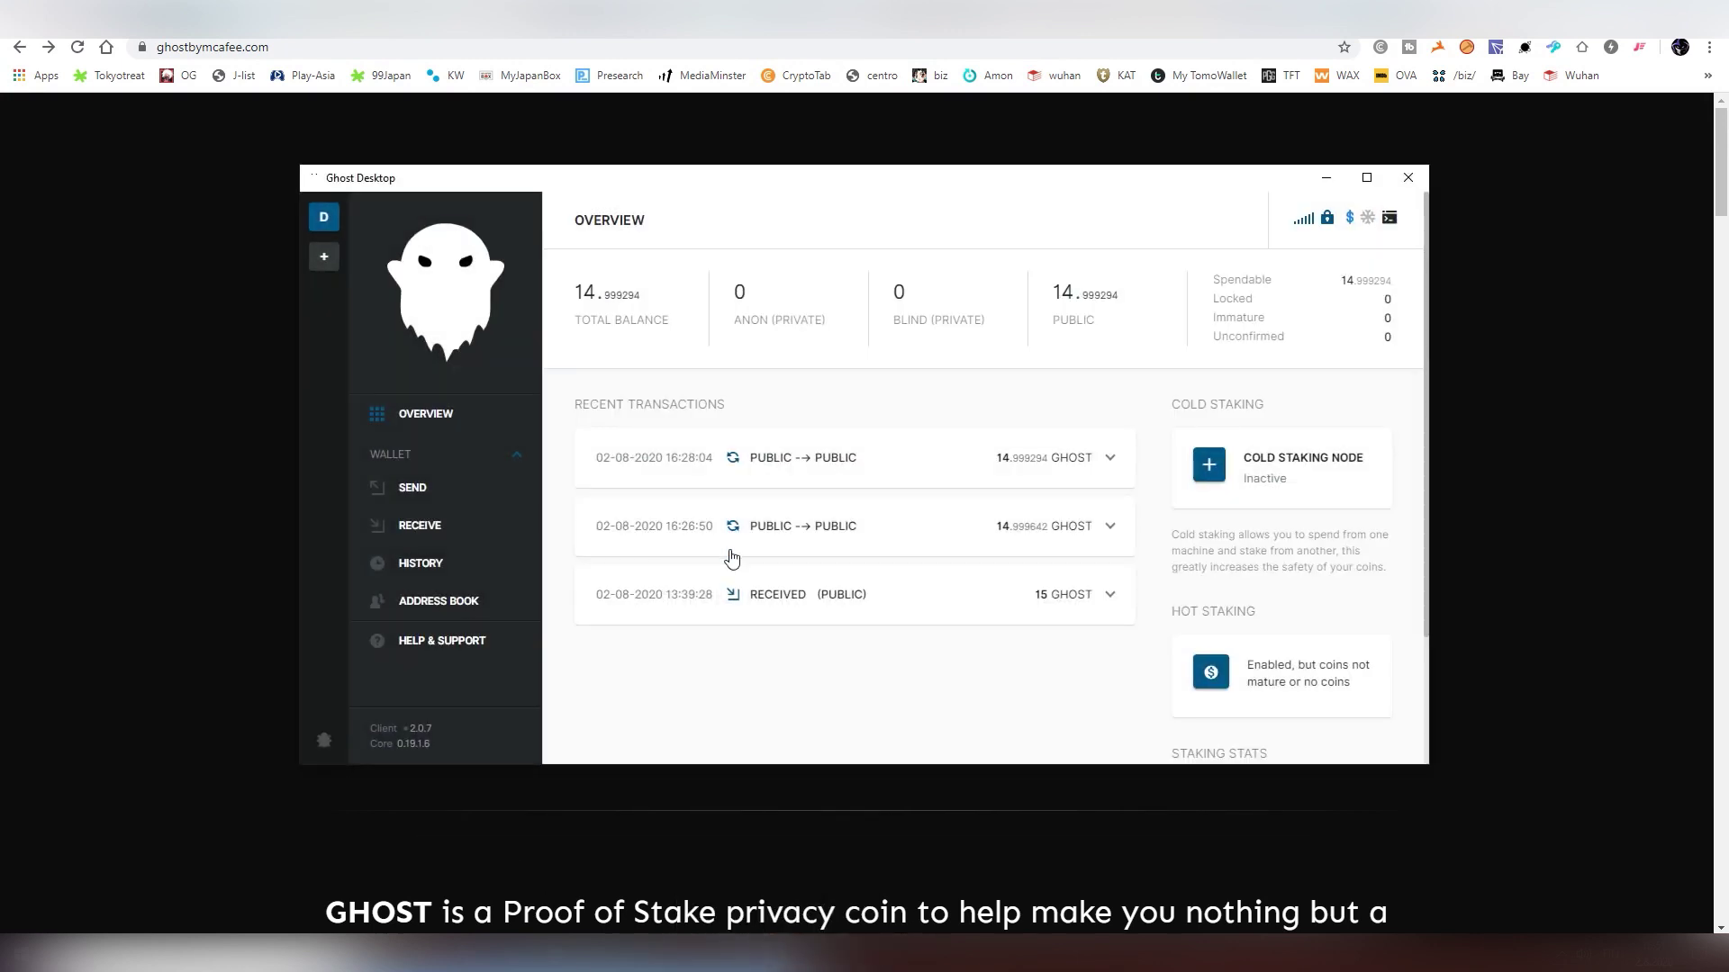
Step: Expand the received public transaction in Ghost Desktop's overview to examine its details, then put the wallet window away
left_click(729, 596)
scroll(901, 643, "down", 1)
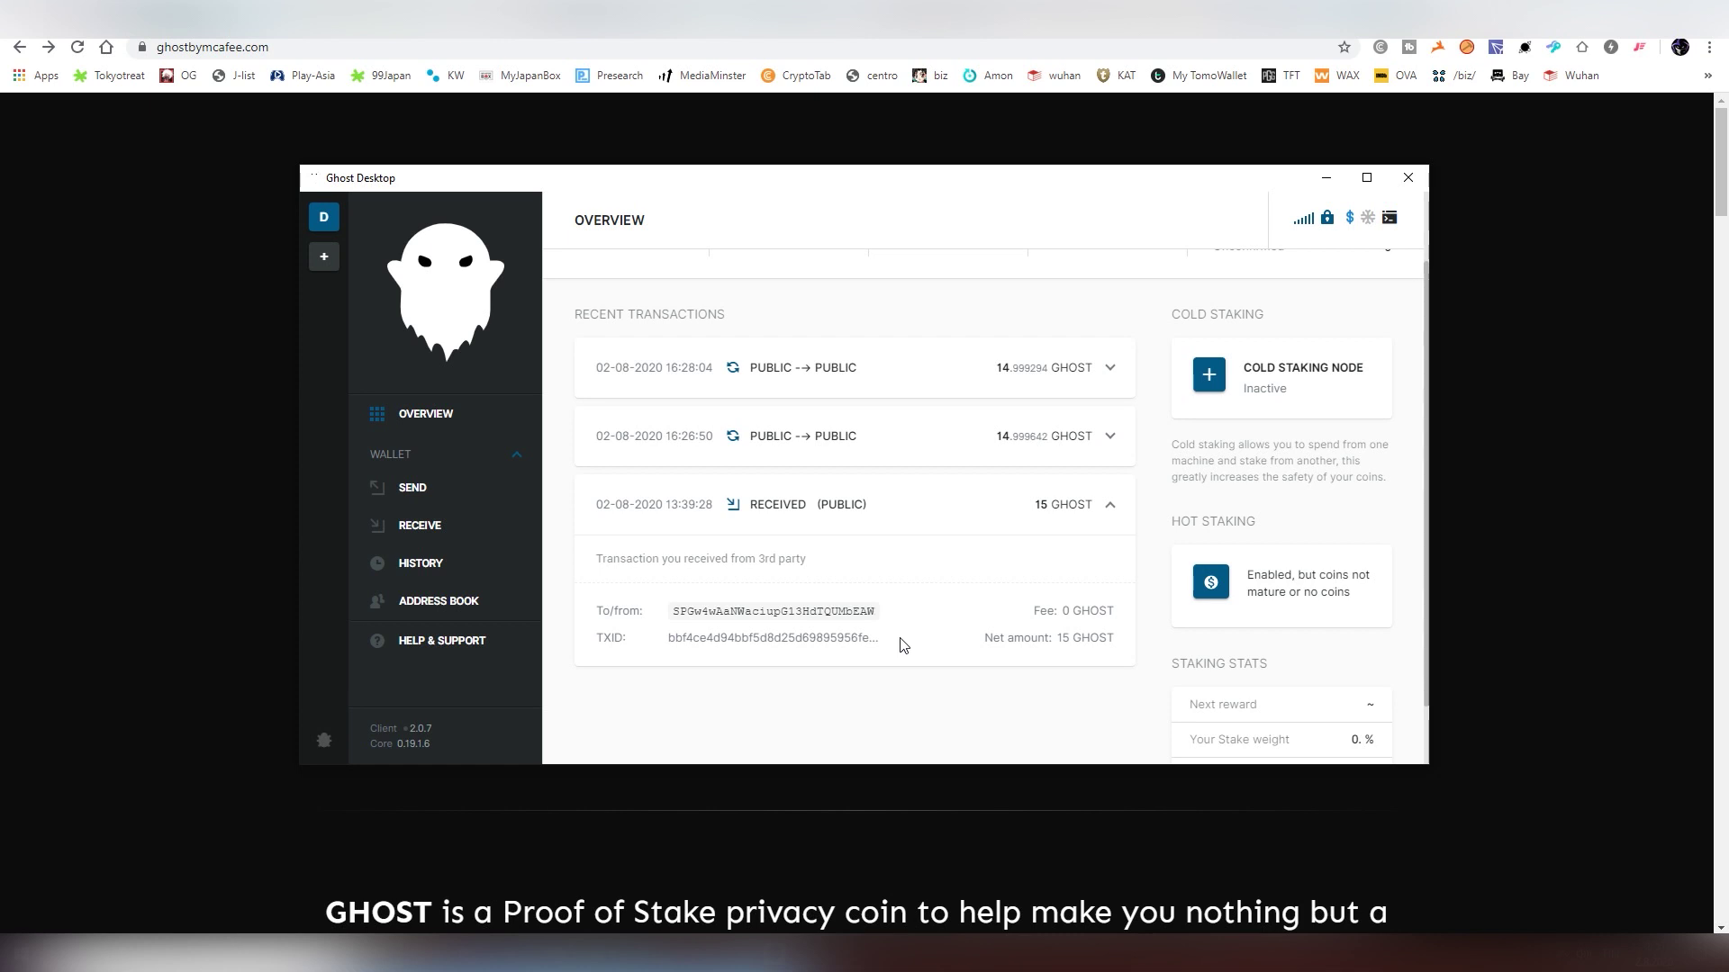
left_click(230, 261)
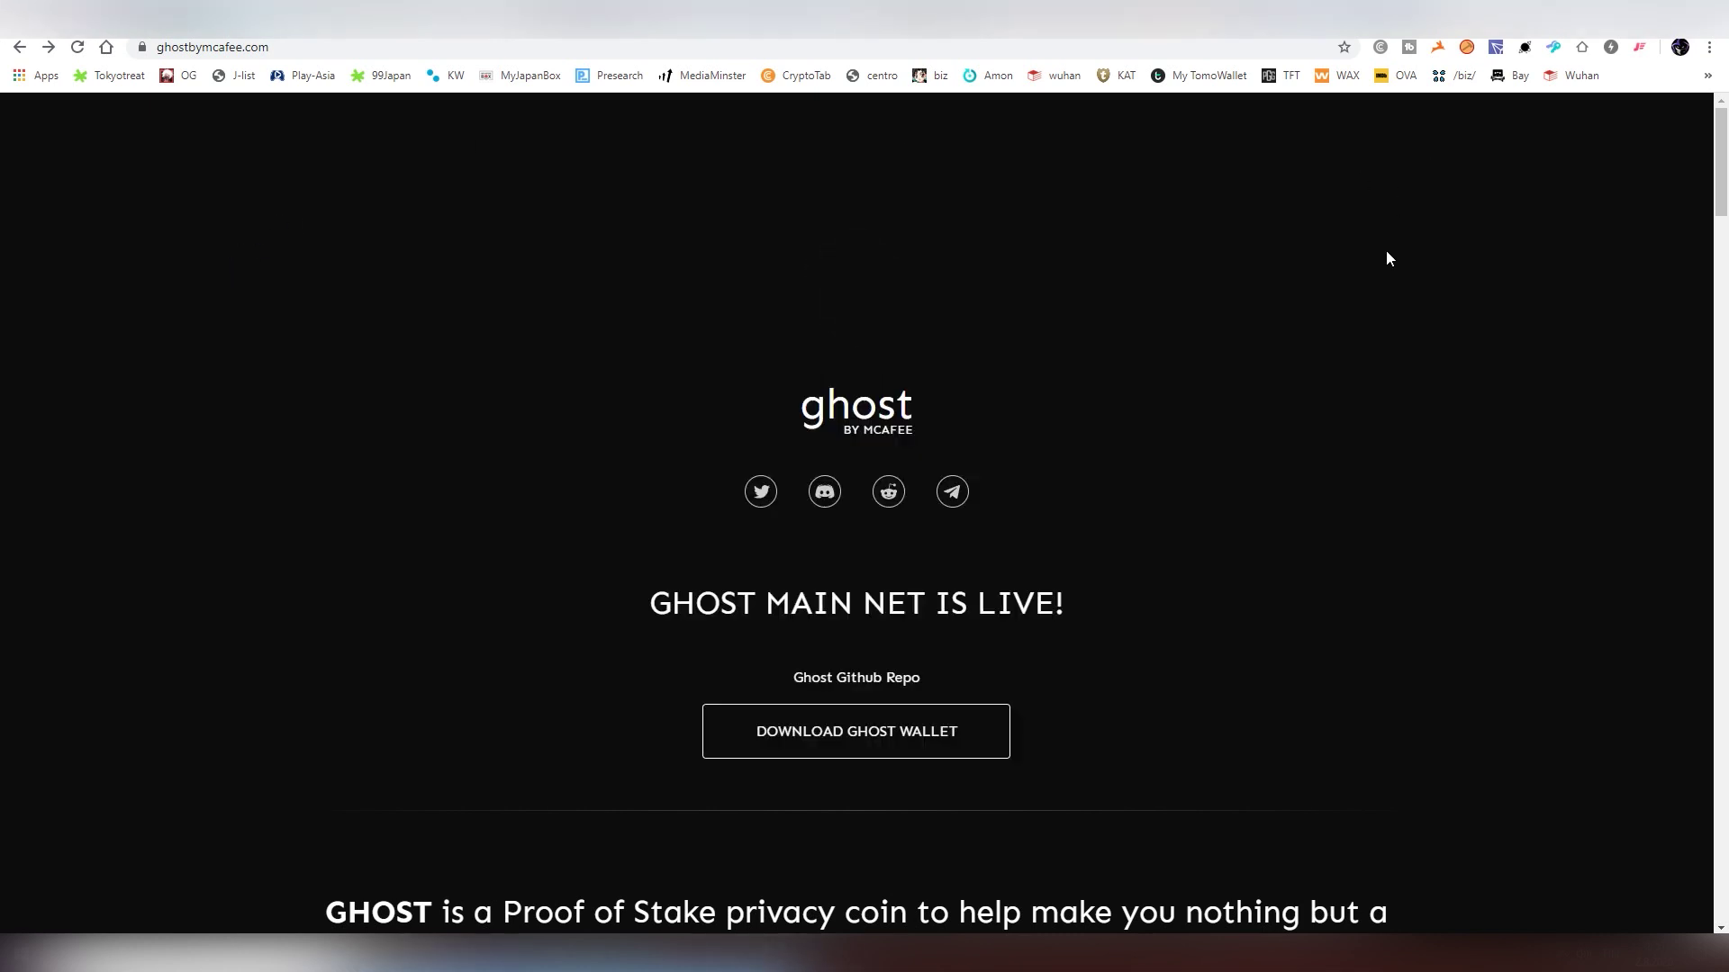
Step: Examine the fees and stake bonuses of the pools in the ghost-coldstaking-pools list.json on GitHub
left_click(1513, 18)
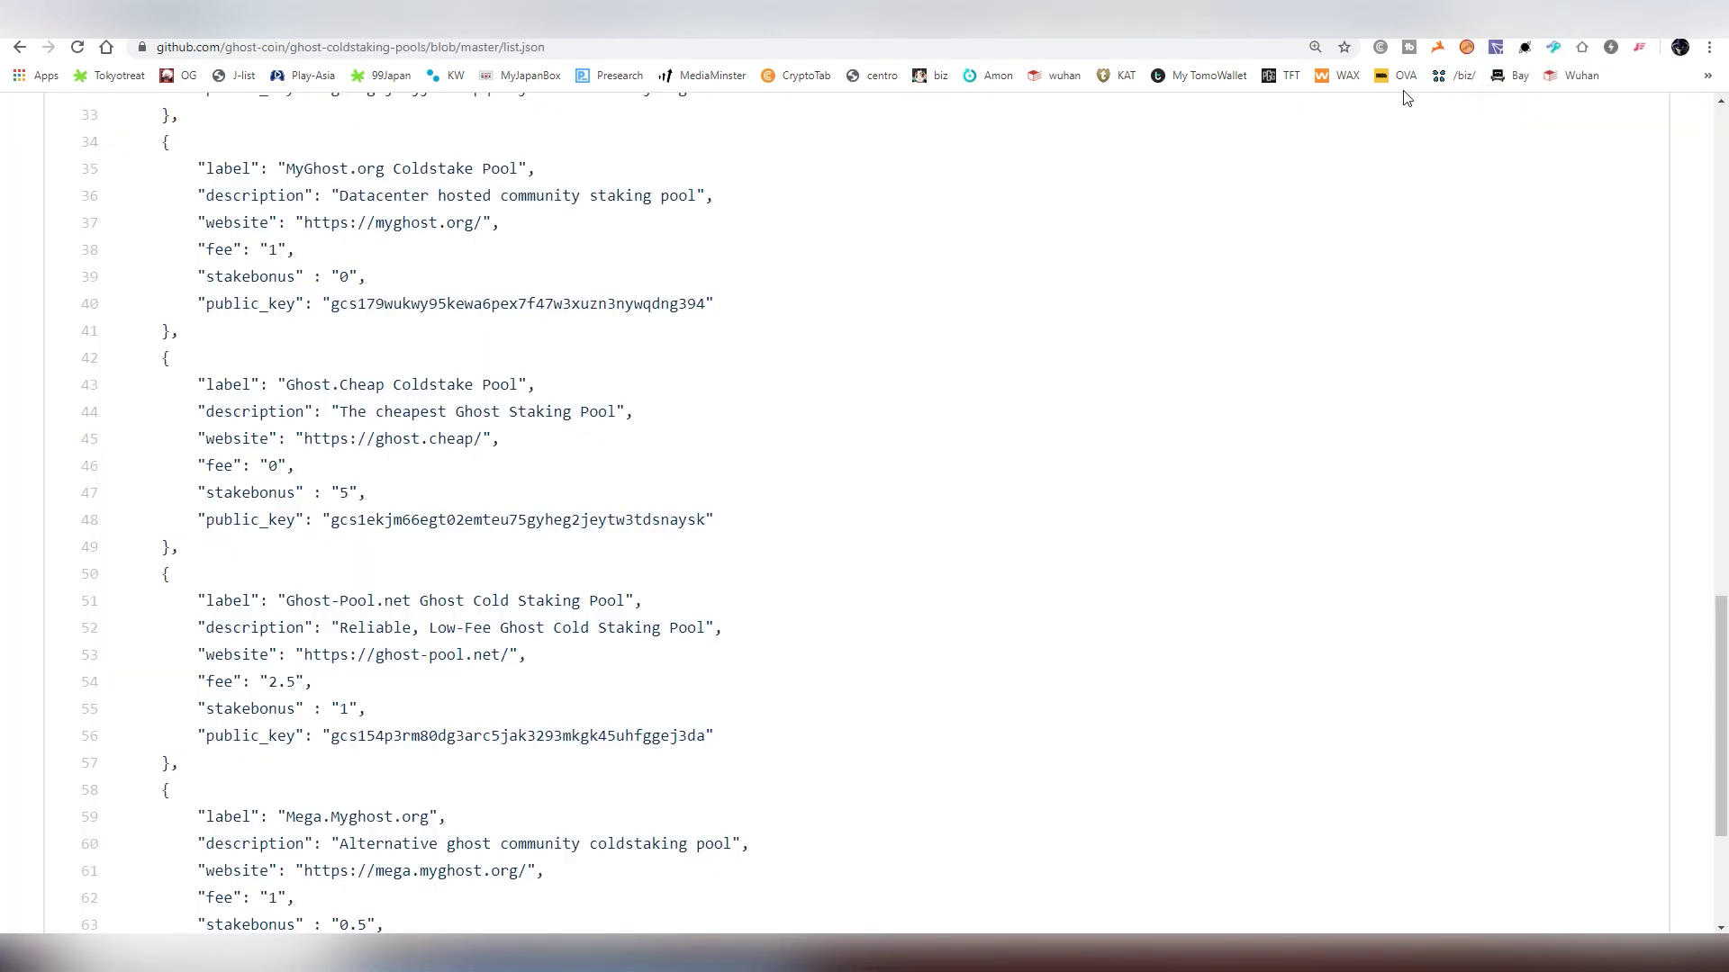
scroll(1057, 450, "up", 14)
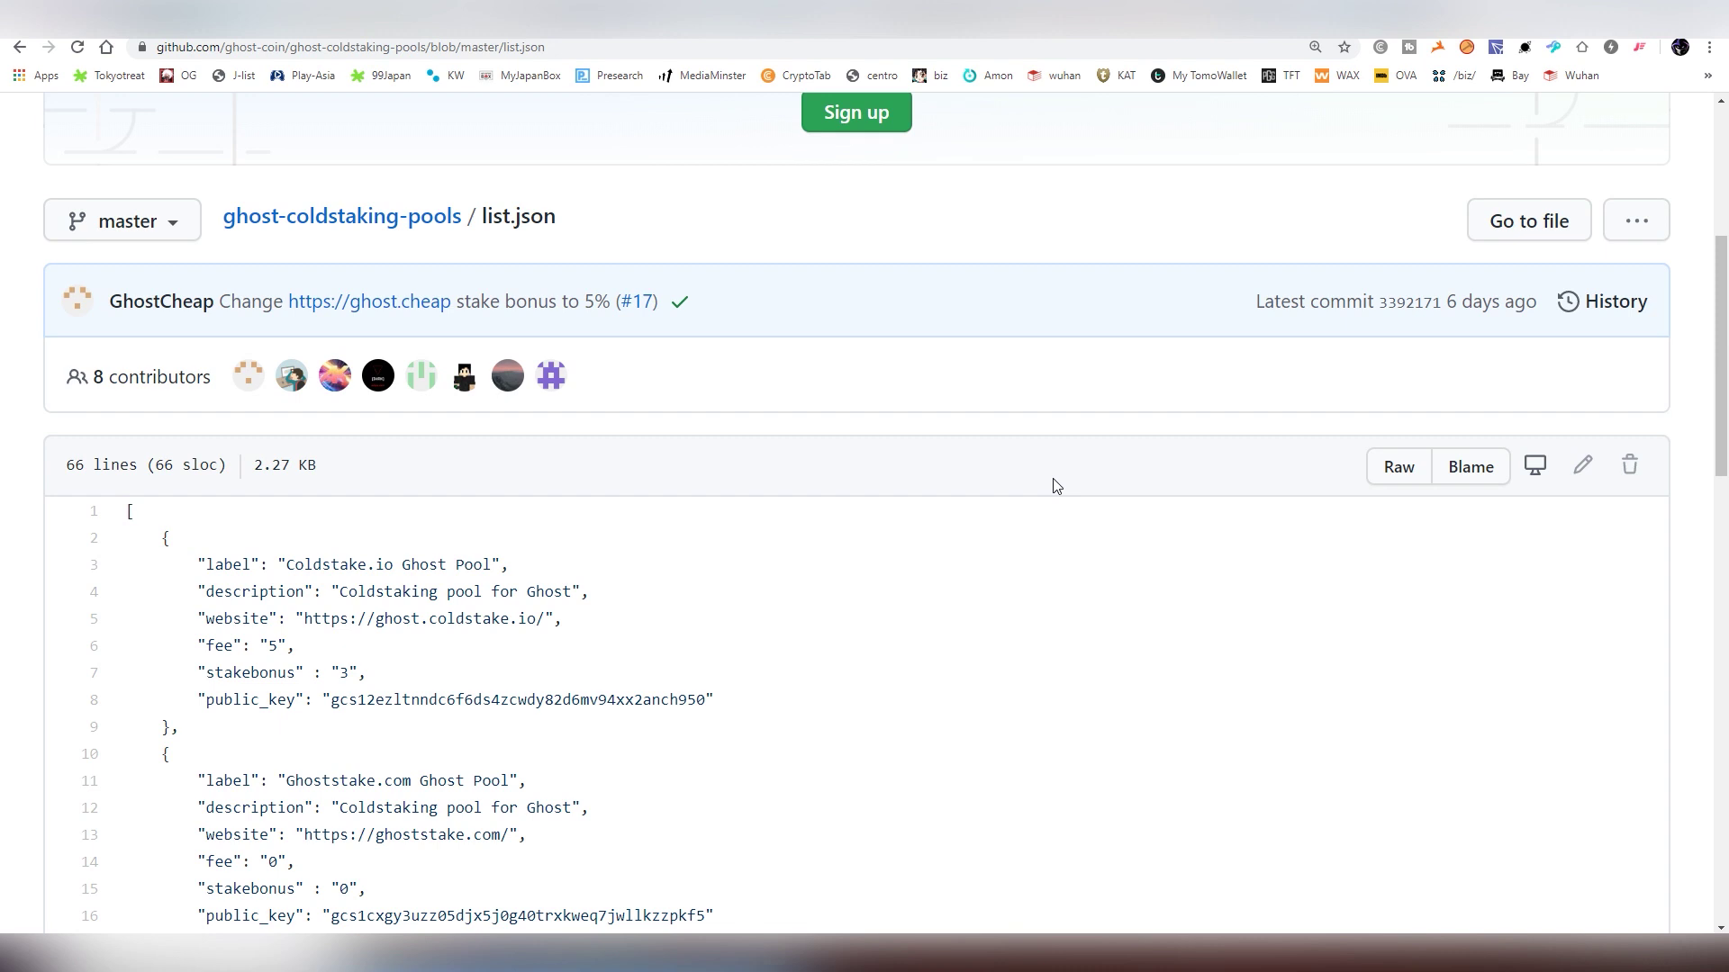
scroll(900, 540, "down", 2)
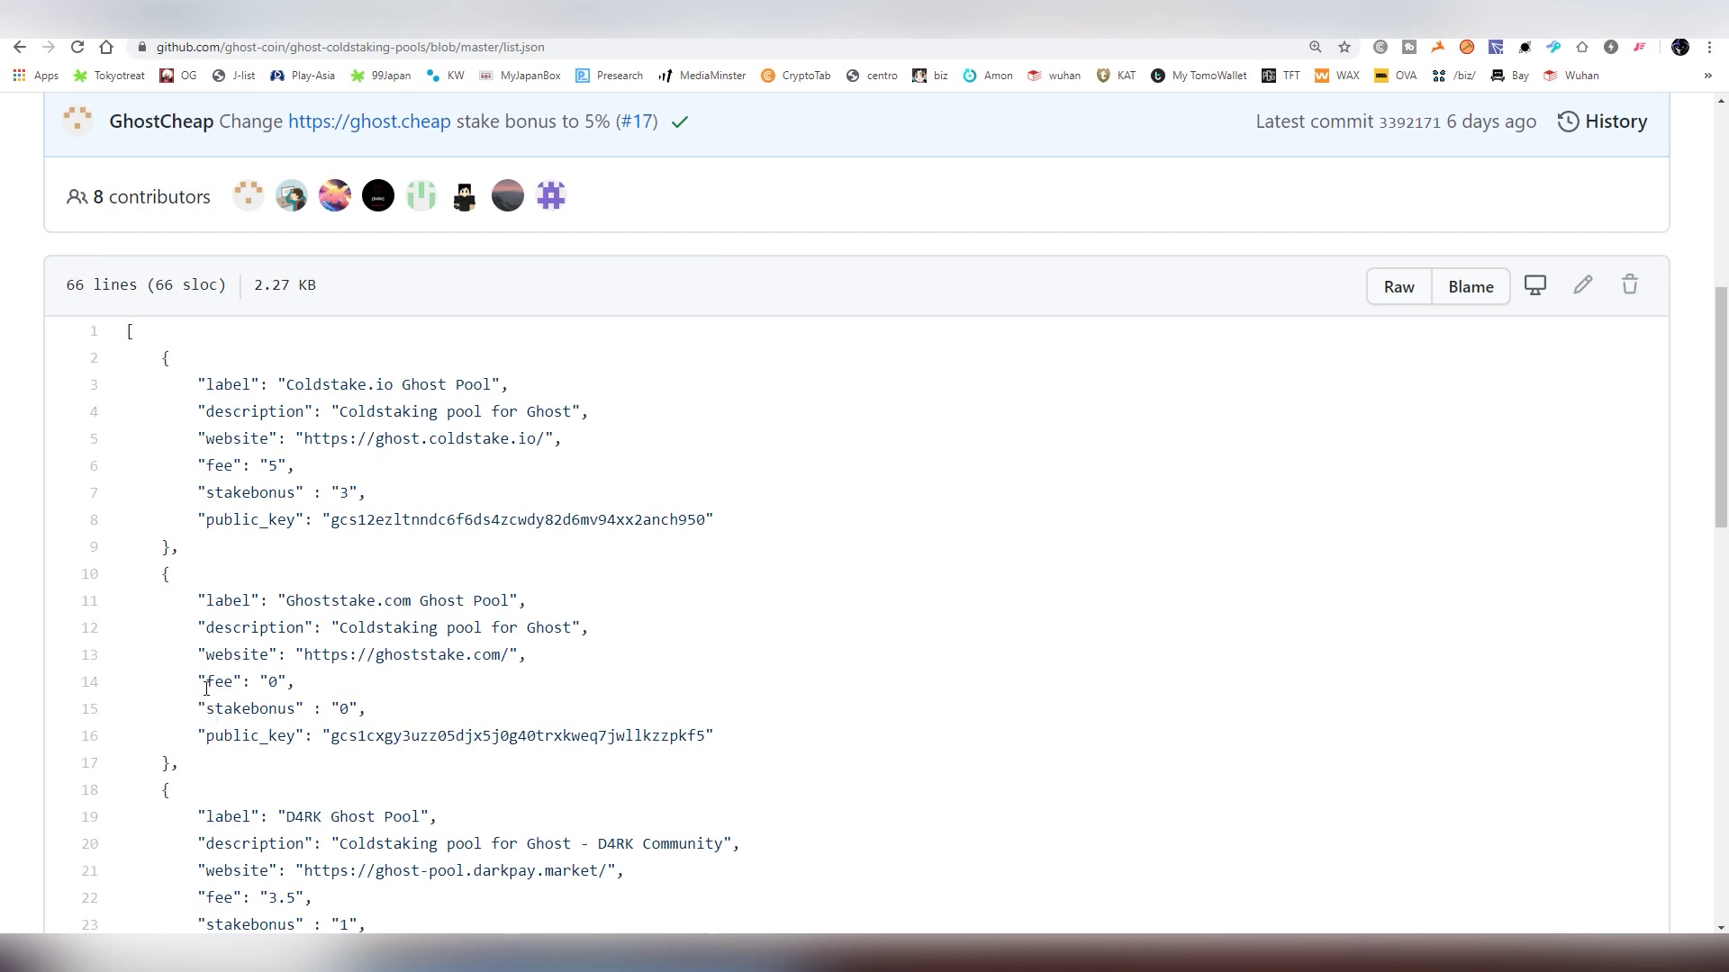
scroll(250, 673, "down", 2)
scroll(251, 673, "down", 1)
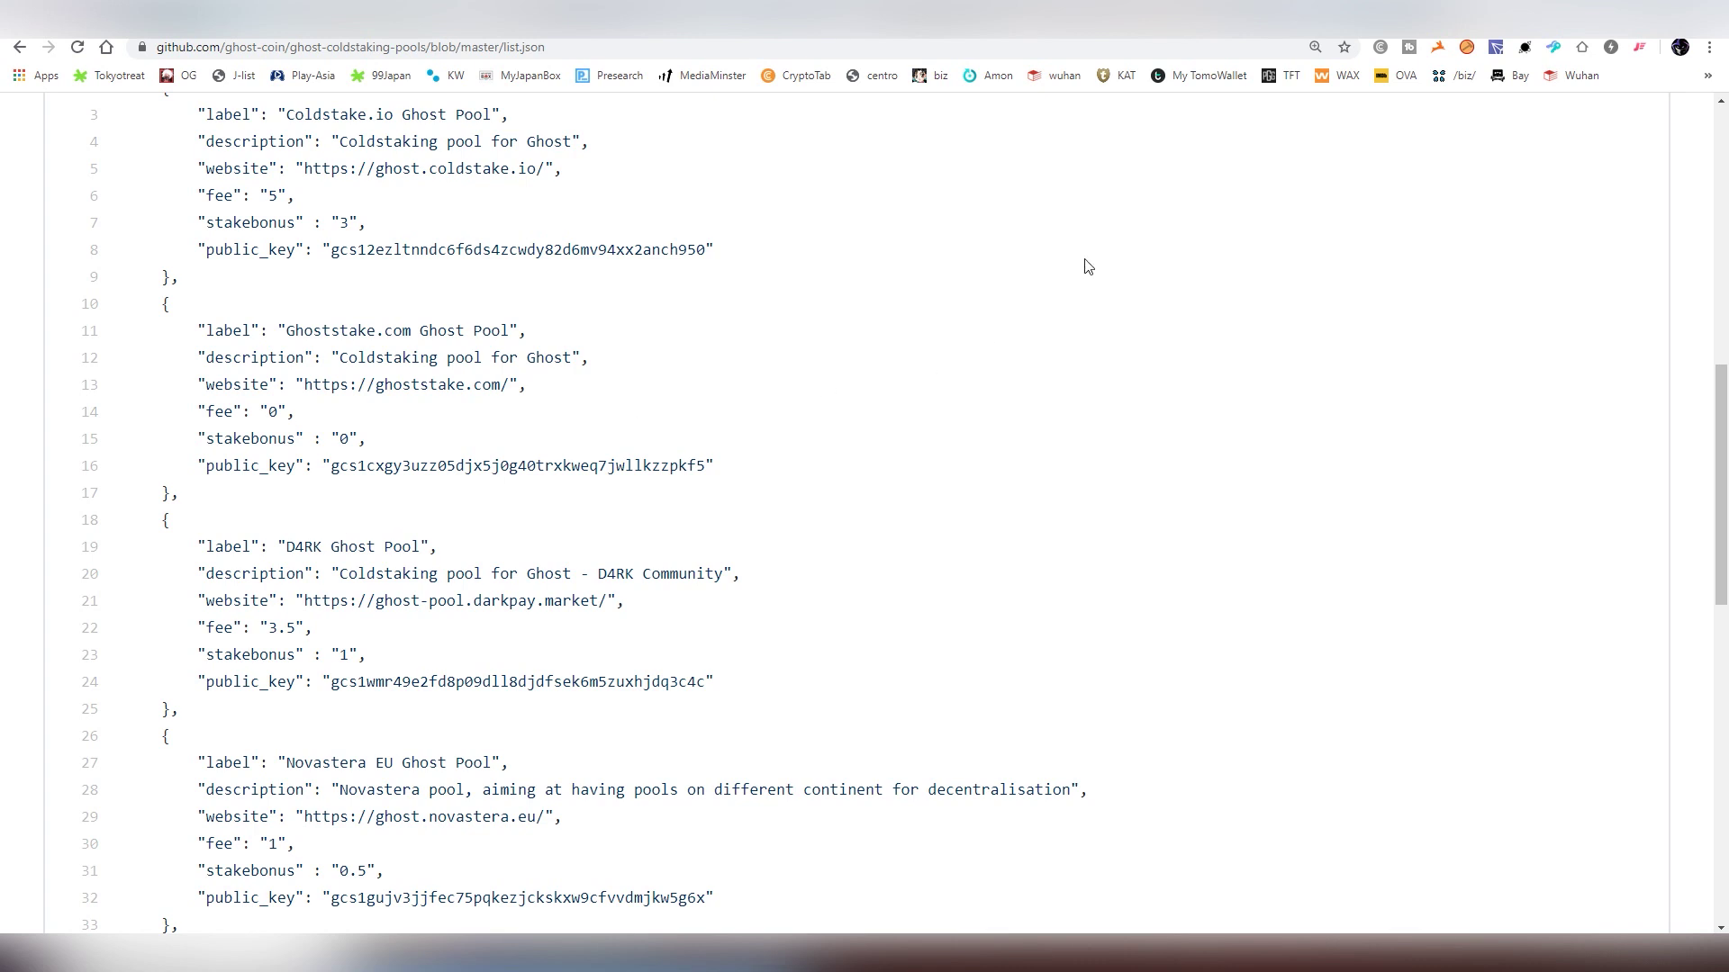
Step: Copy the mainnet pool address from the ghost.cheap cold staking pool page
left_click(1496, 46)
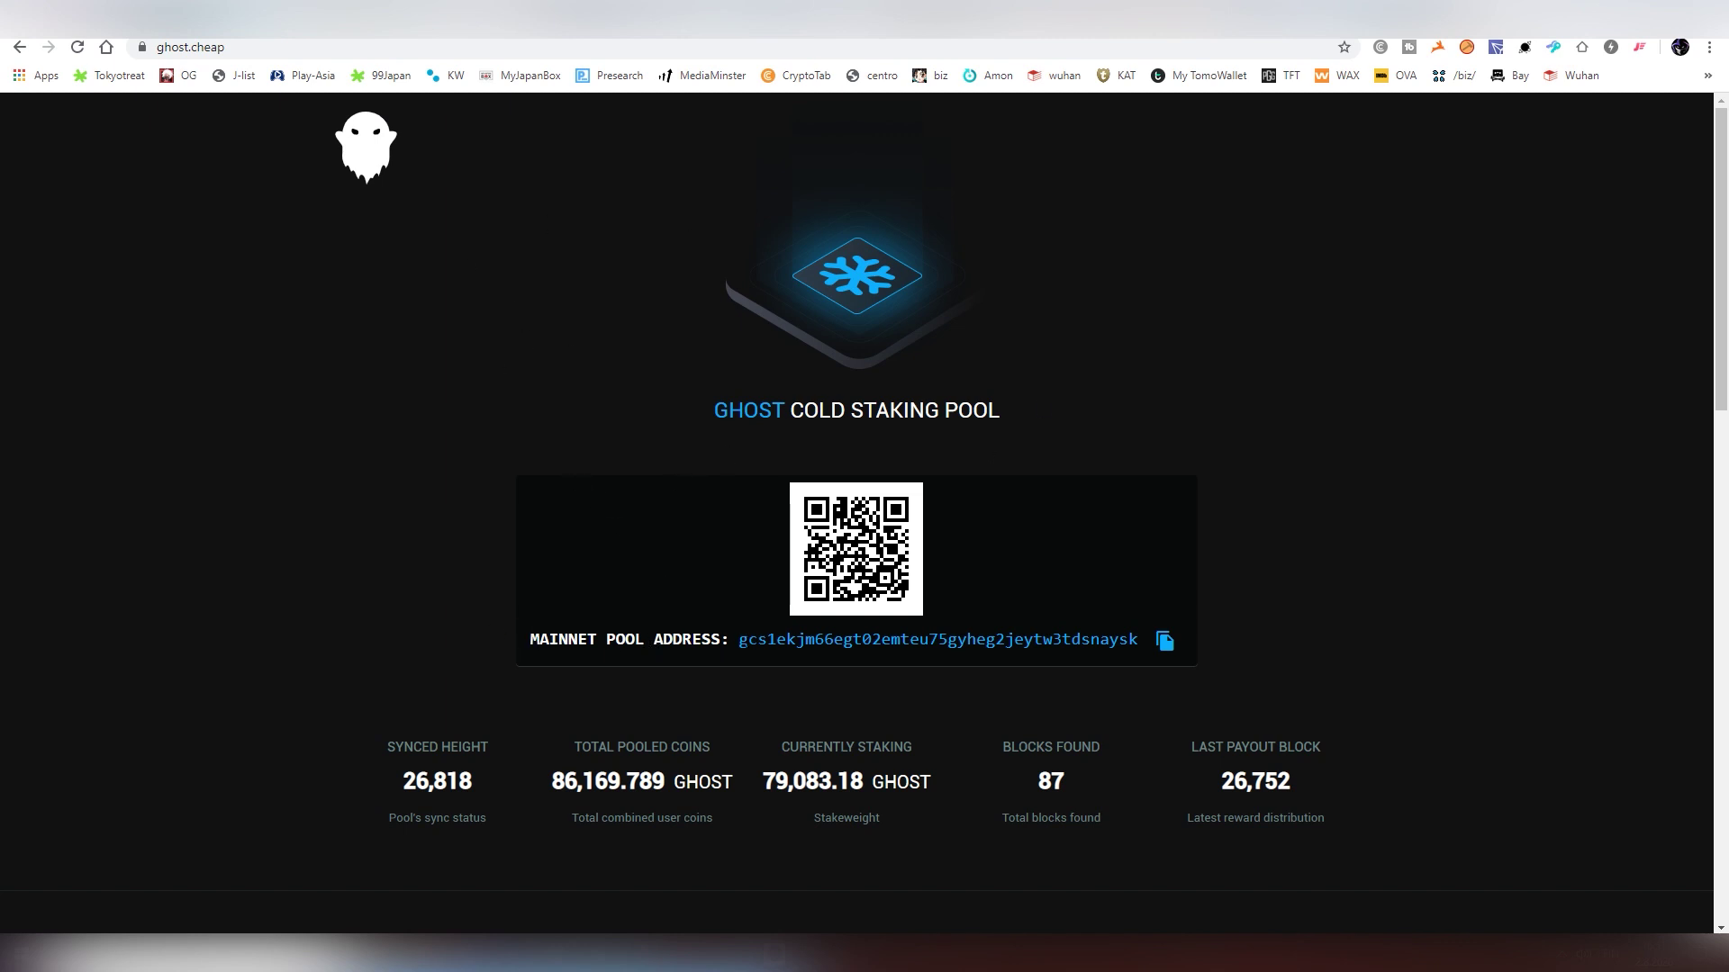
left_click(1164, 641)
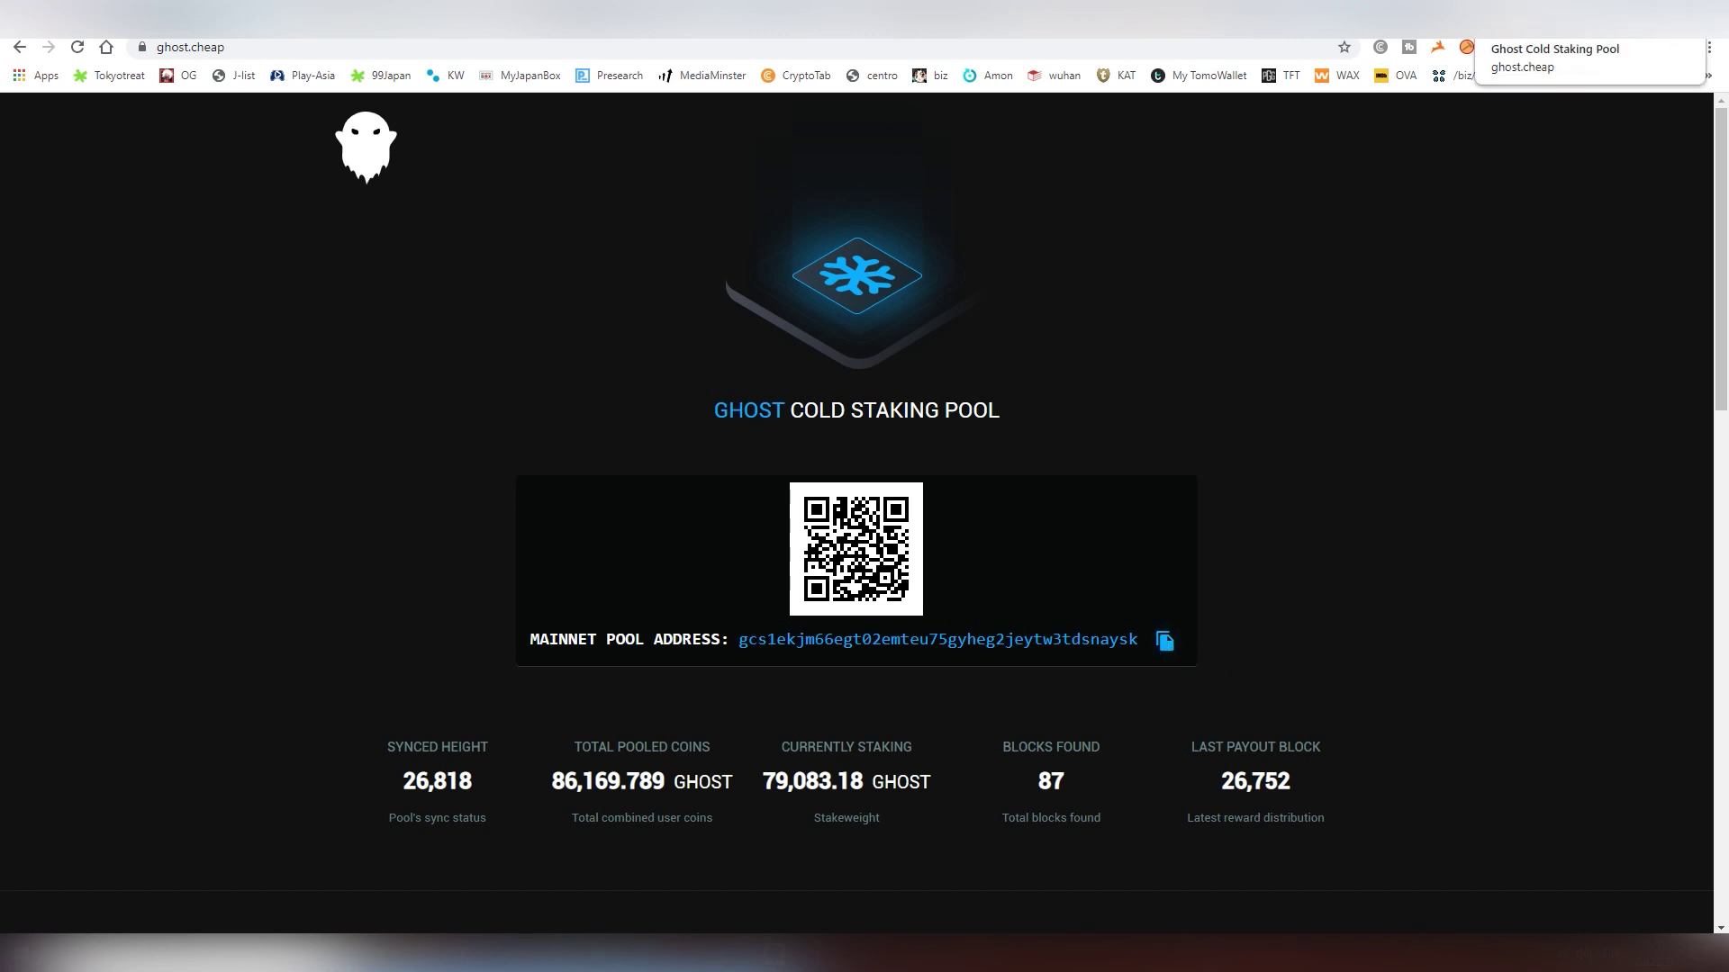
Step: Return to the GitHub pool list and locate the public key of the Ghoststake.com Ghost Pool
left_click(1405, 18)
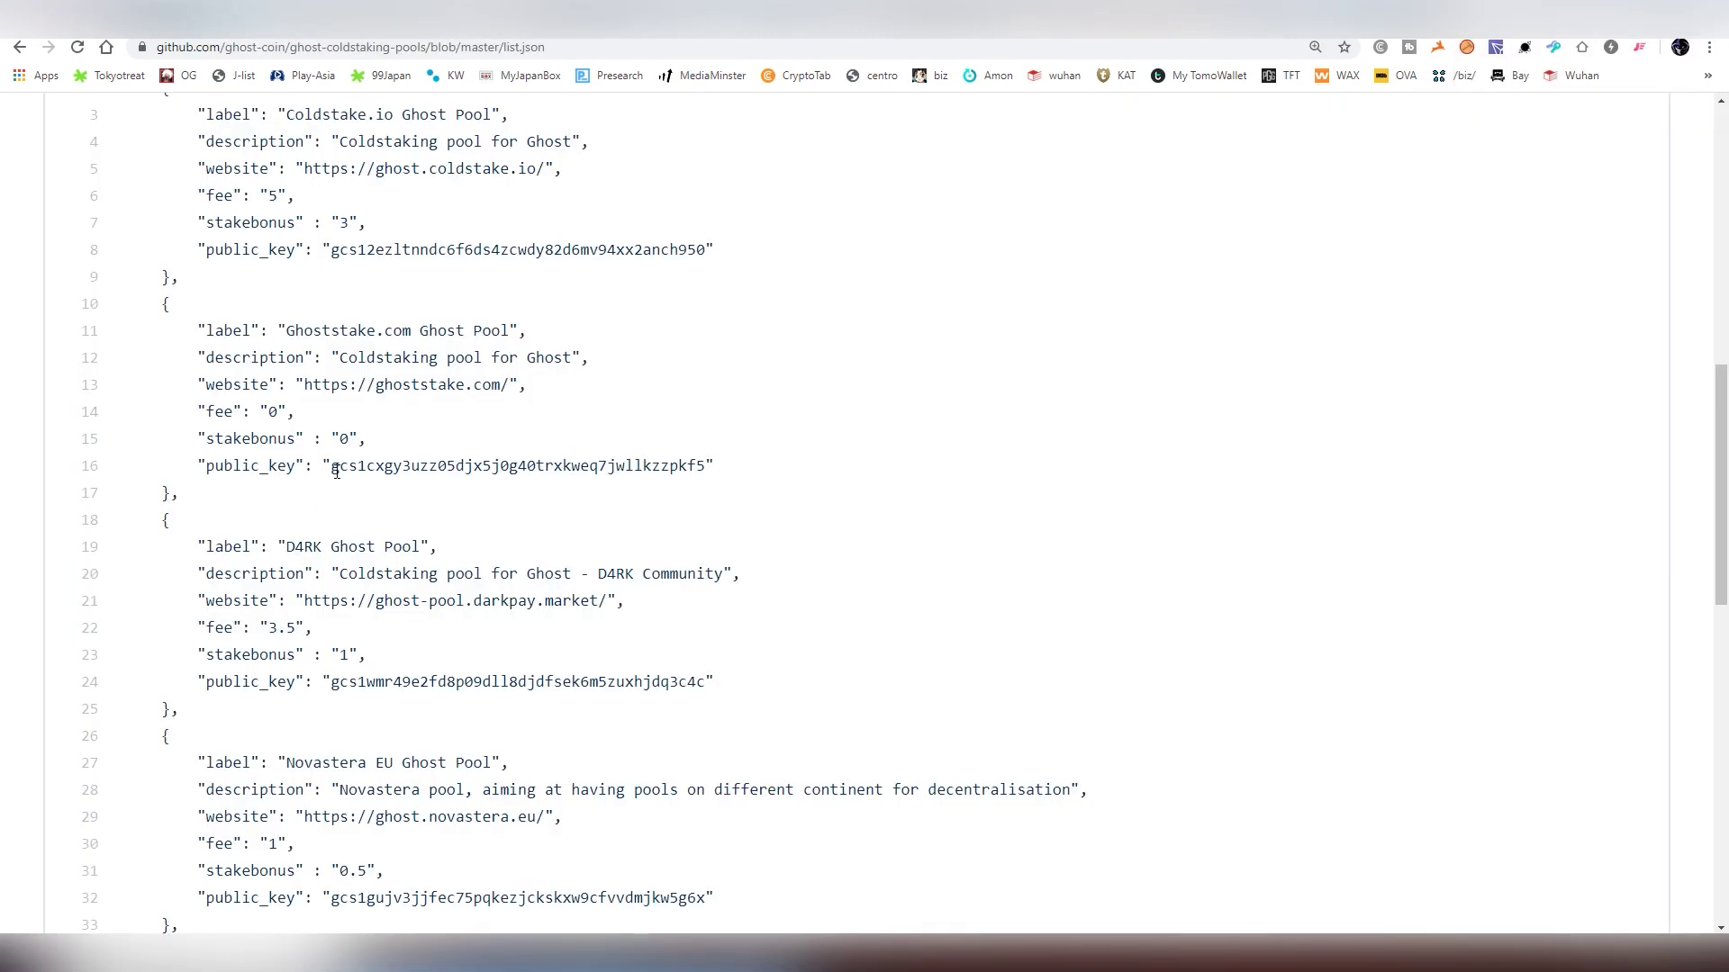
left_click_drag(336, 471, 705, 472)
left_click(887, 536)
Step: Set up cold staking in Ghost Desktop by pasting the copied ghost.cheap pool key as the public key and enabling it
left_click(751, 959)
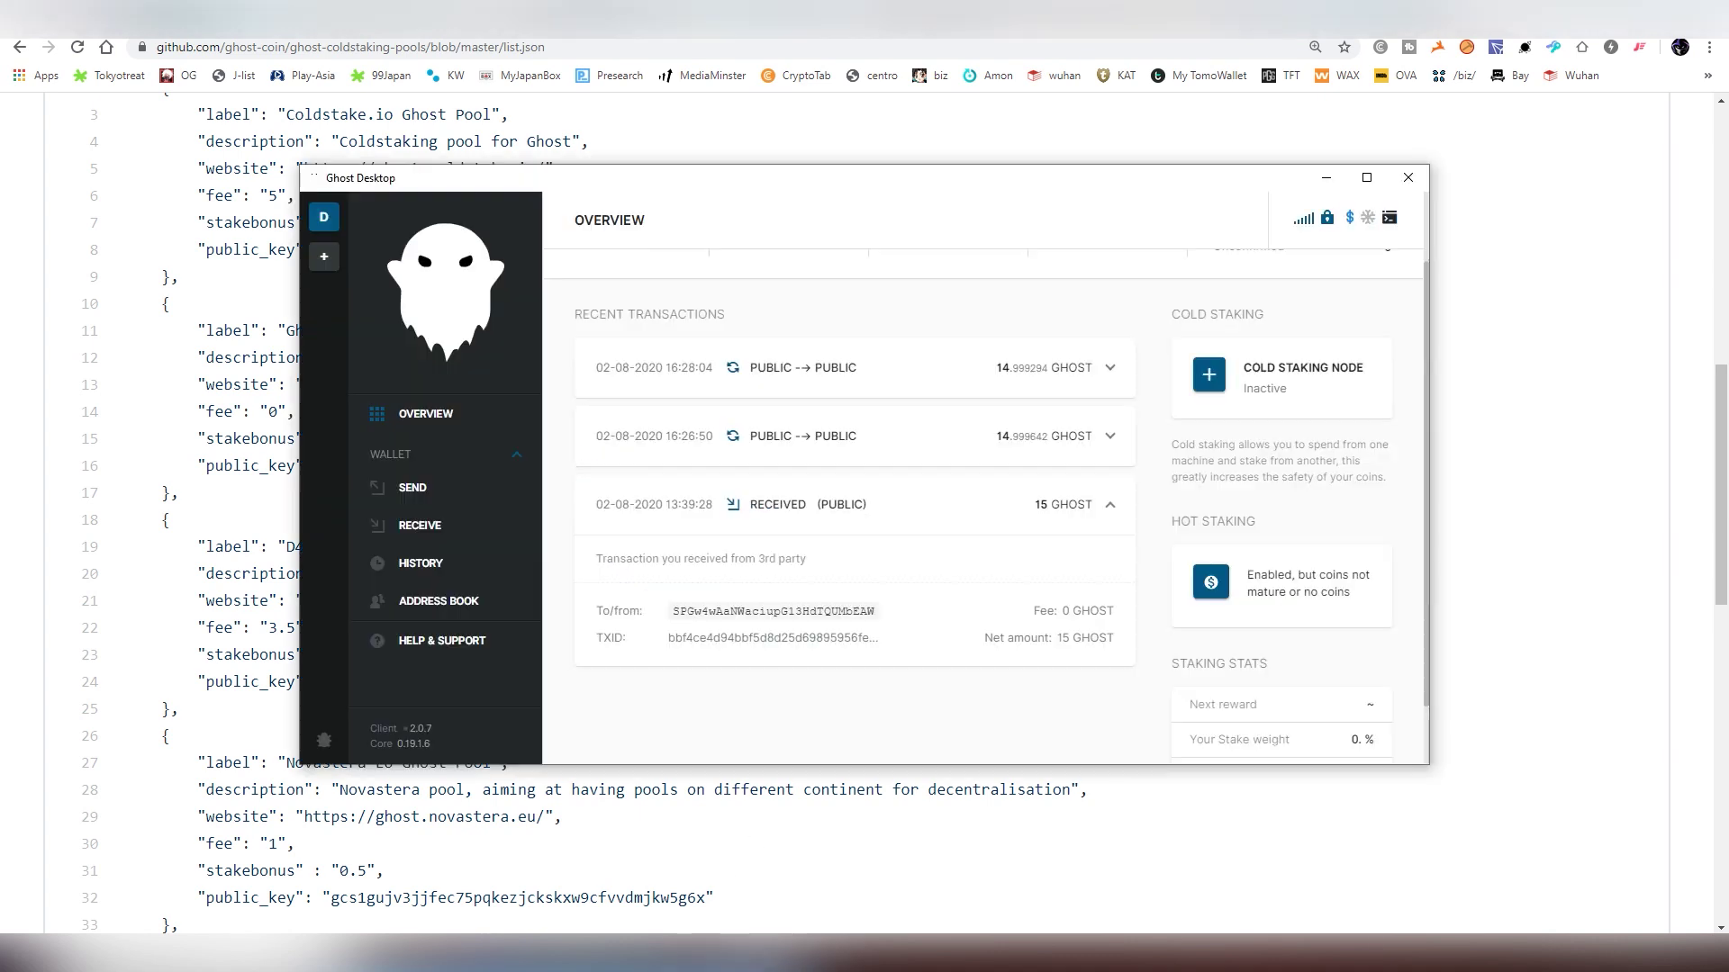
left_click(1211, 387)
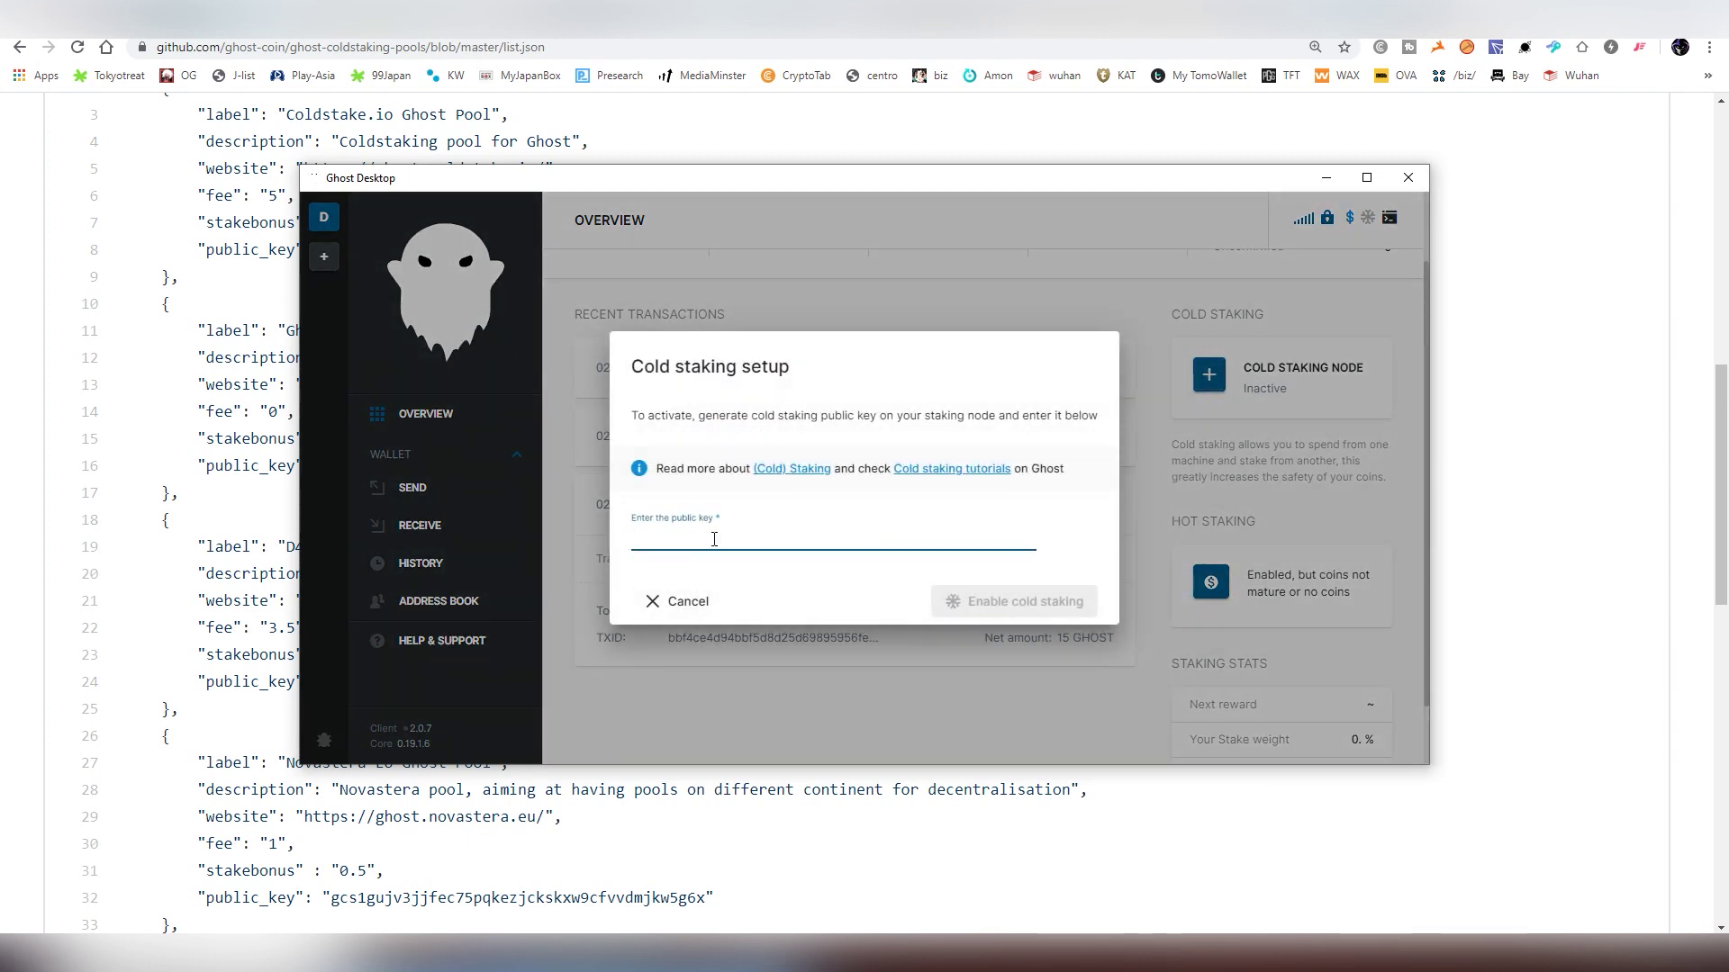
key("ctrl+v")
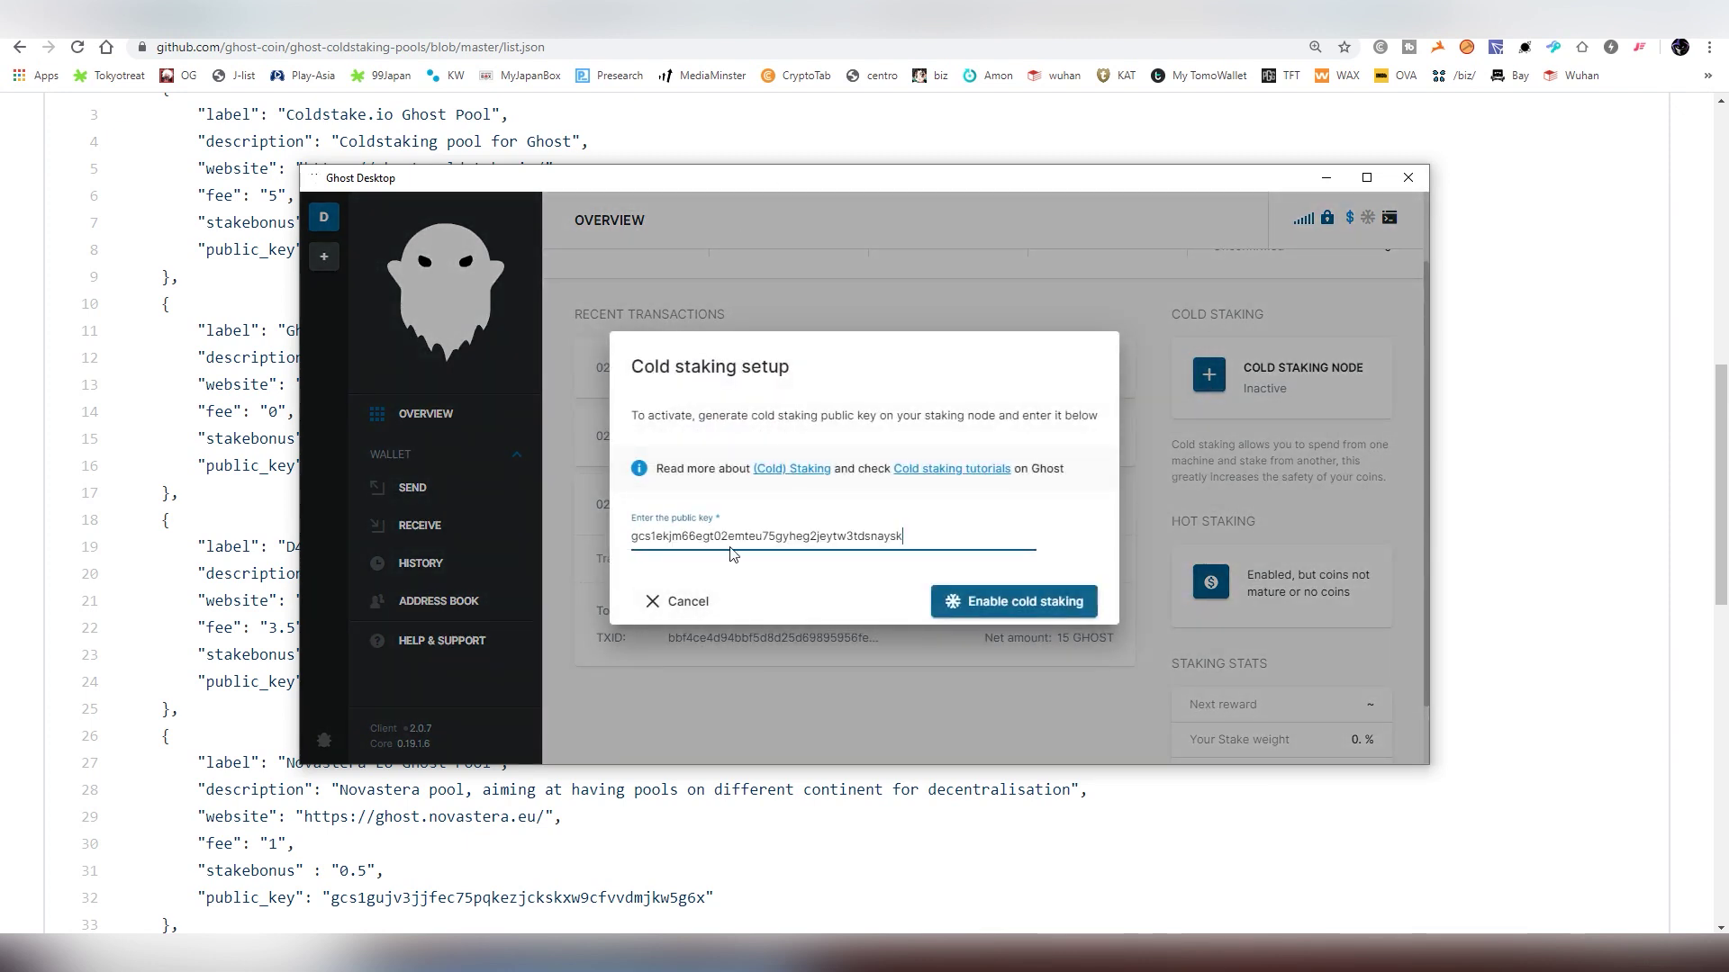
left_click(990, 602)
Step: Enter the wallet password to unlock the wallet and activate cold staking, then dismiss the Ghost Desktop window
left_click(808, 470)
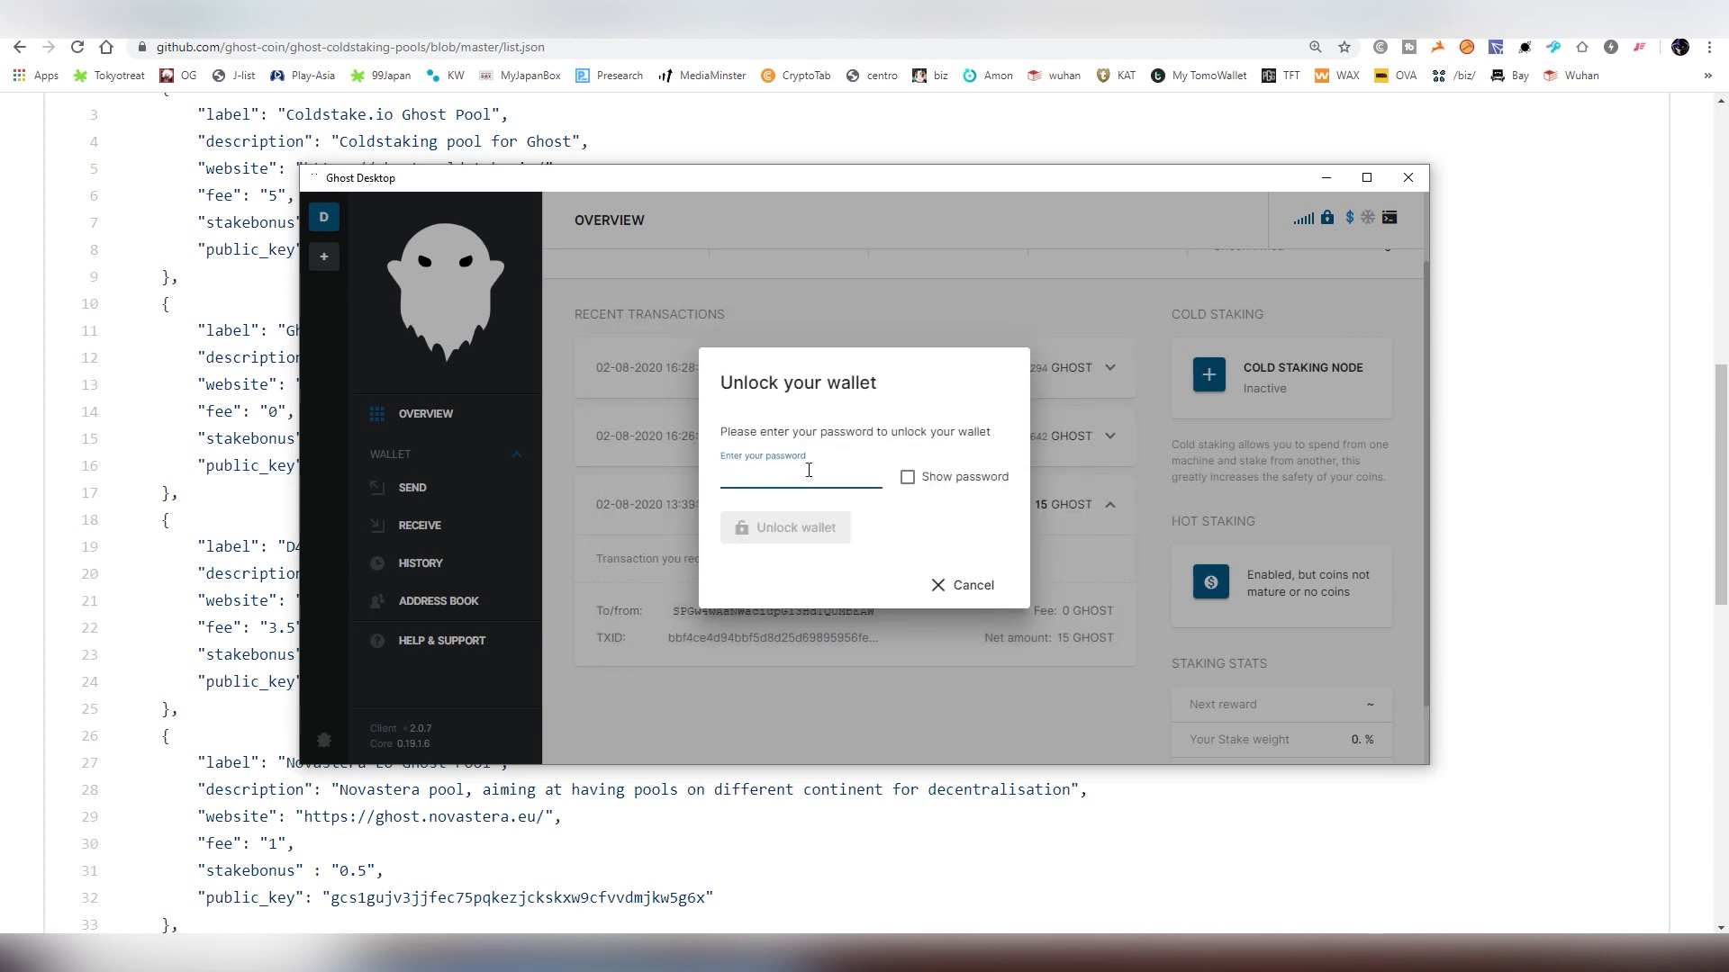
type("****")
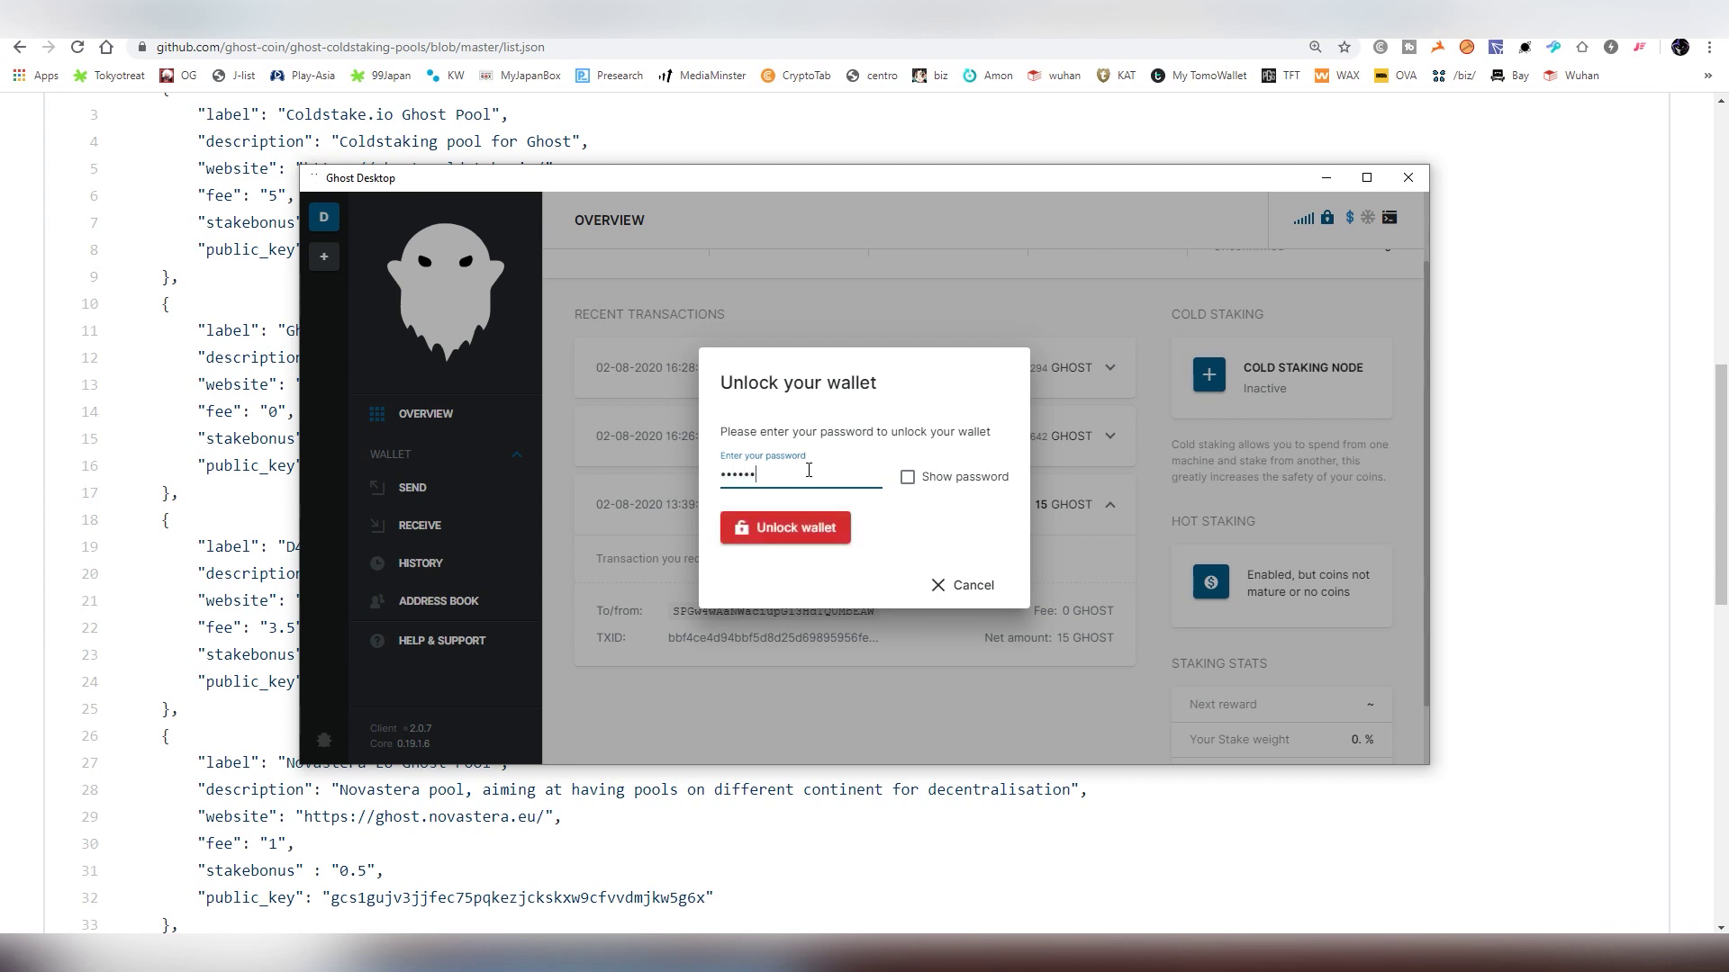
left_click(799, 525)
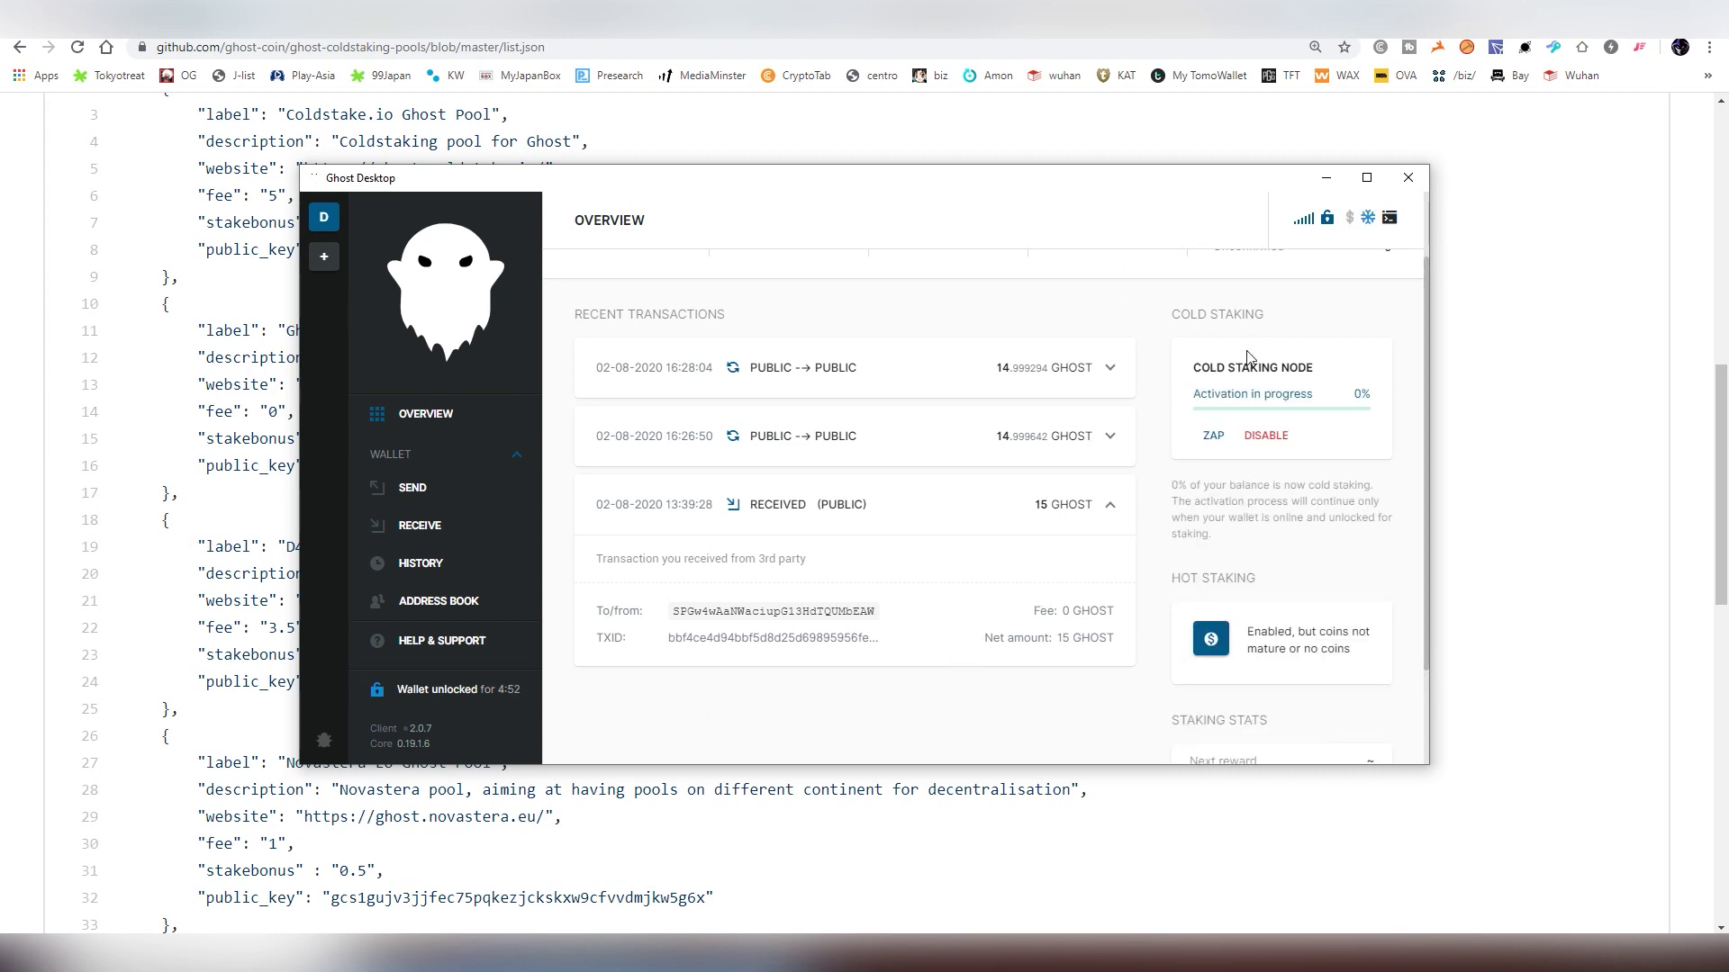
scroll(1251, 360, "up", 1)
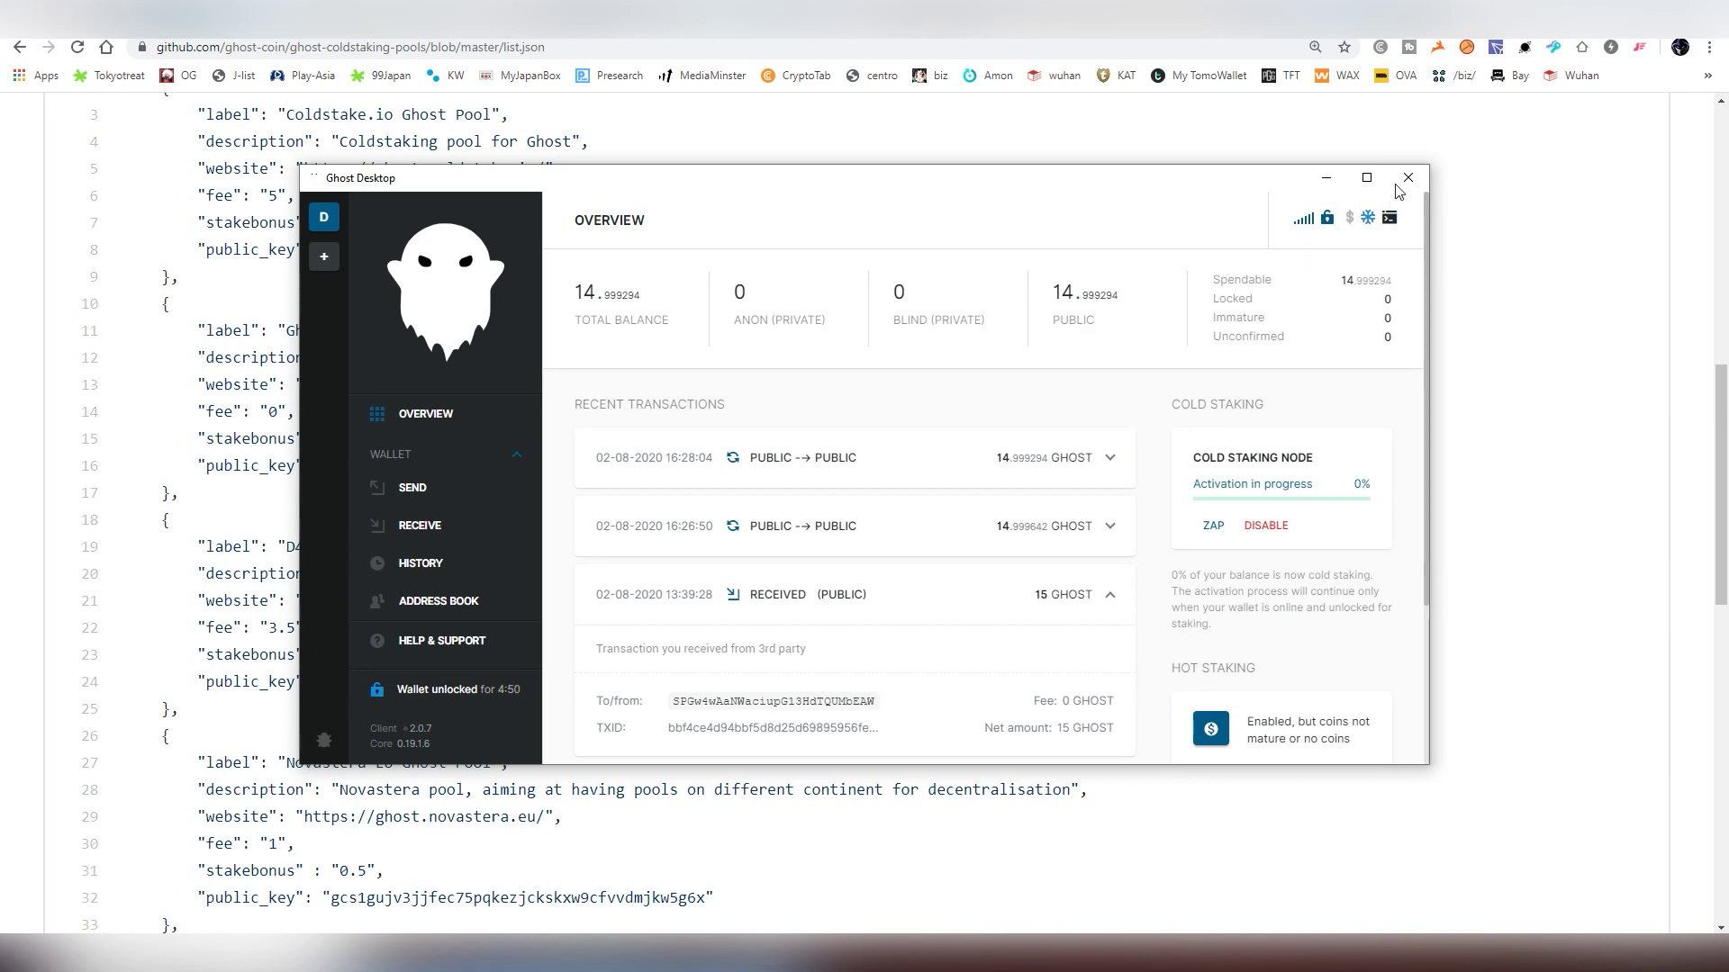
left_click(1407, 183)
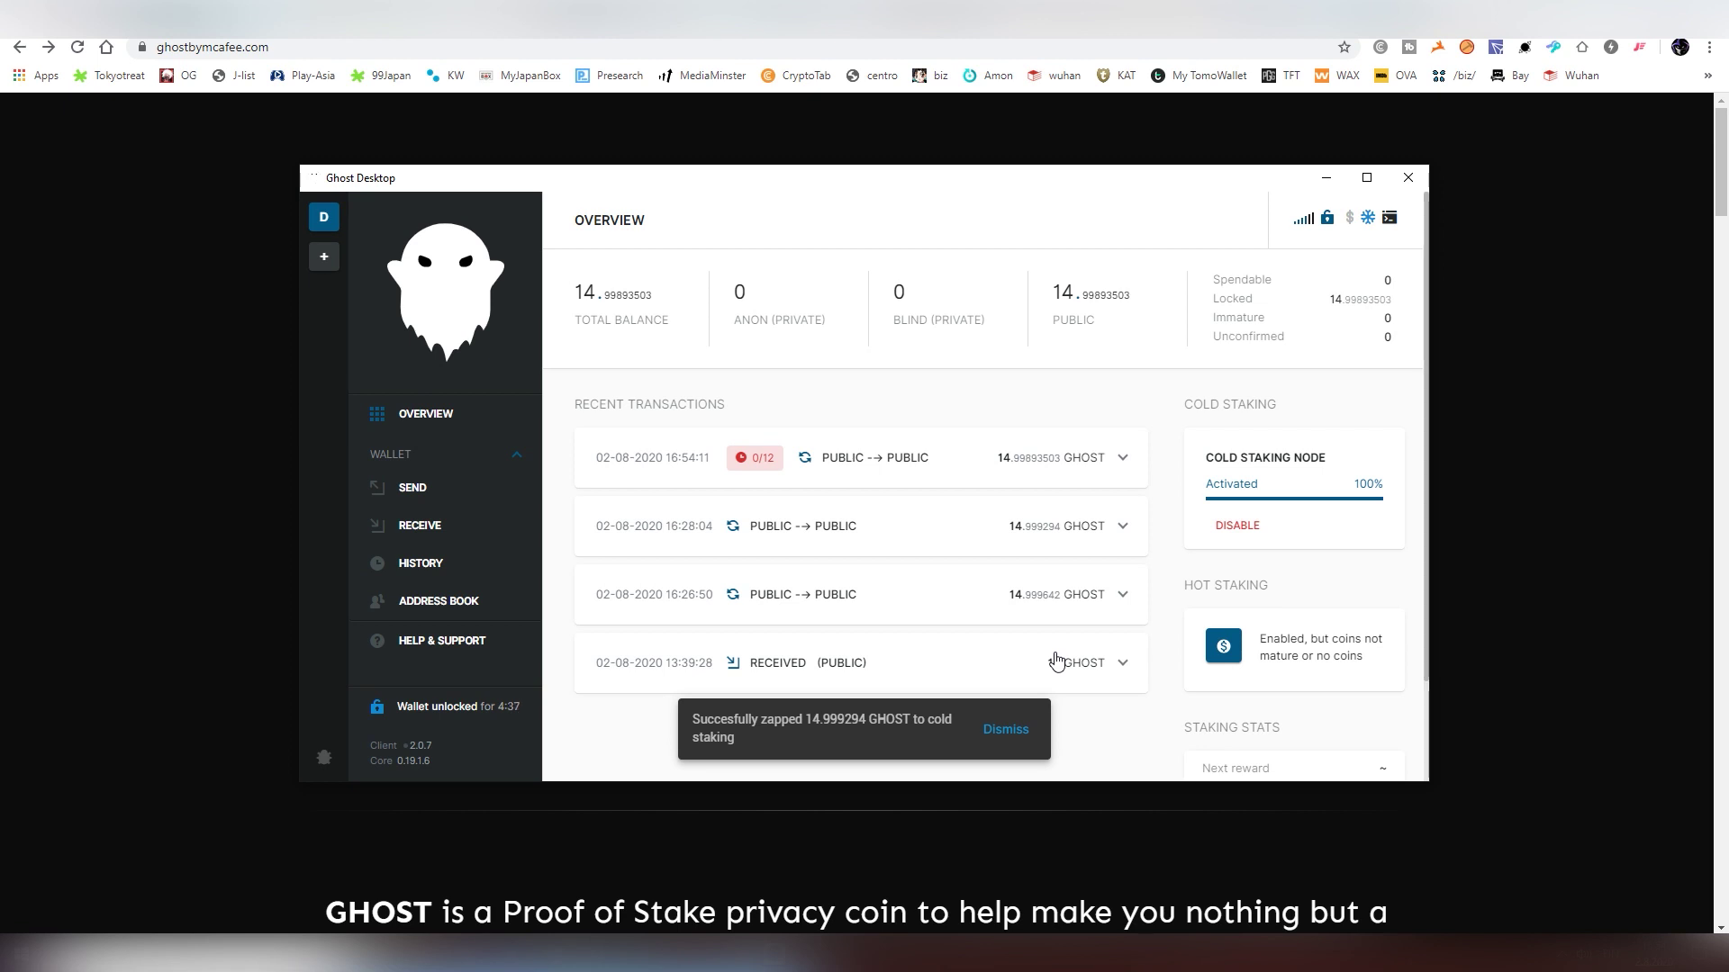
Step: Examine the confirmation status and expanded details of the newest public-to-public transaction in Ghost Desktop
mouse_move(743, 465)
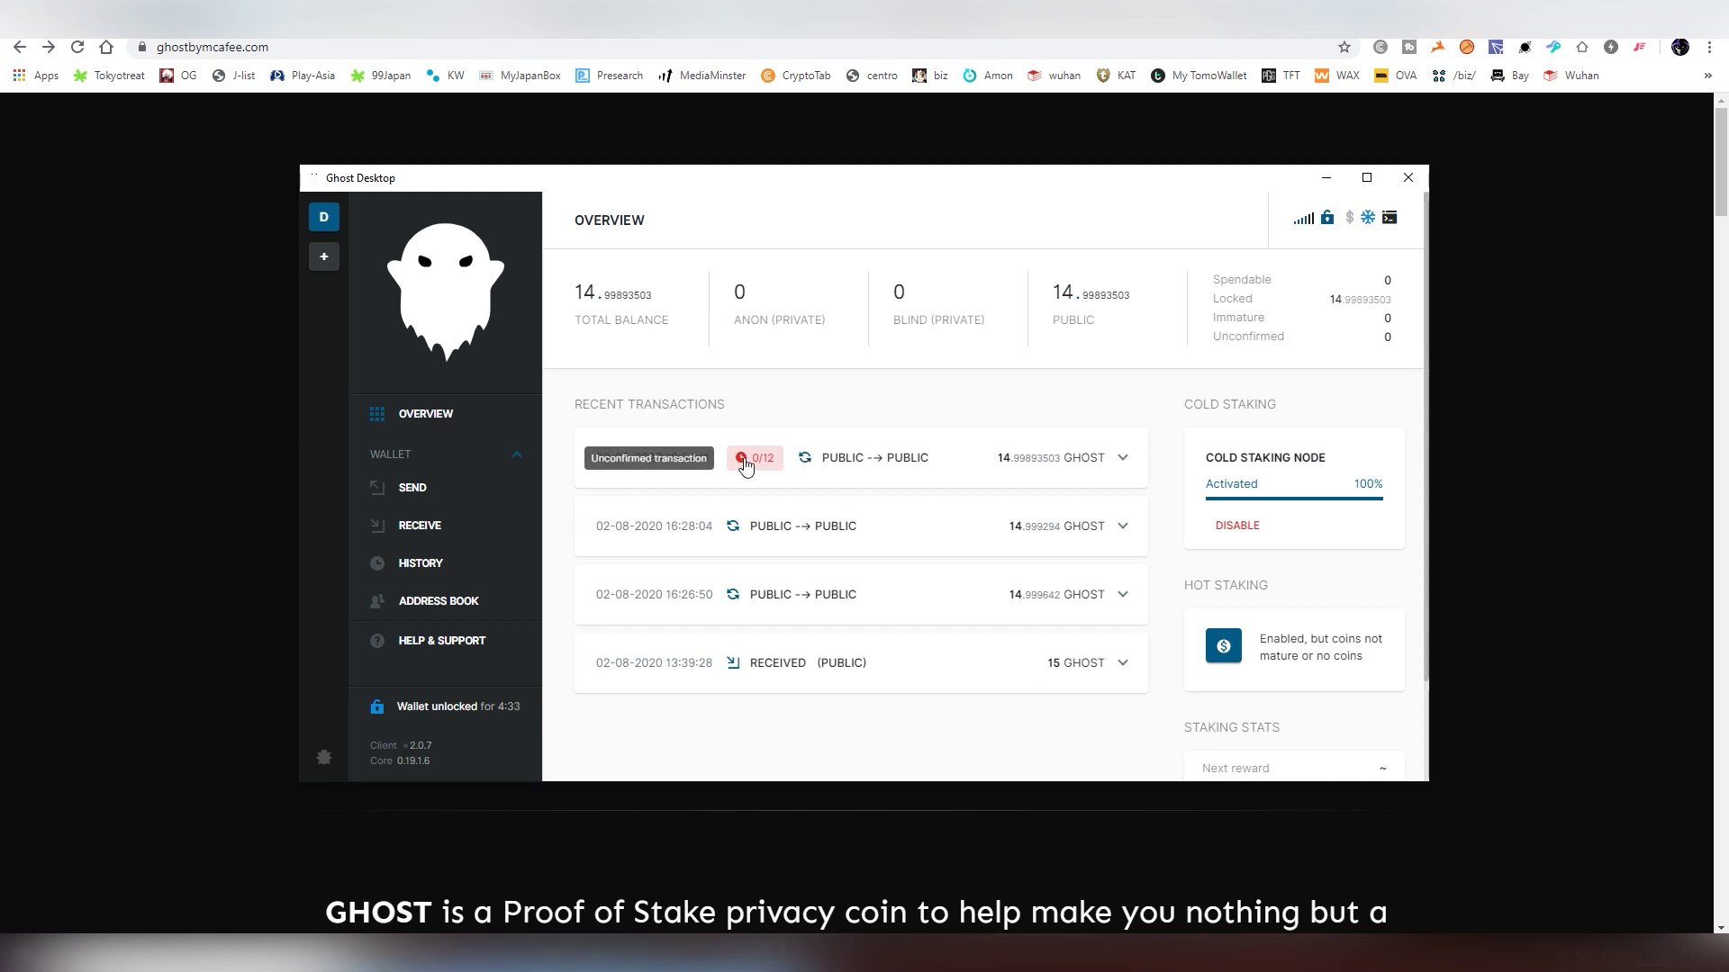
left_click(847, 459)
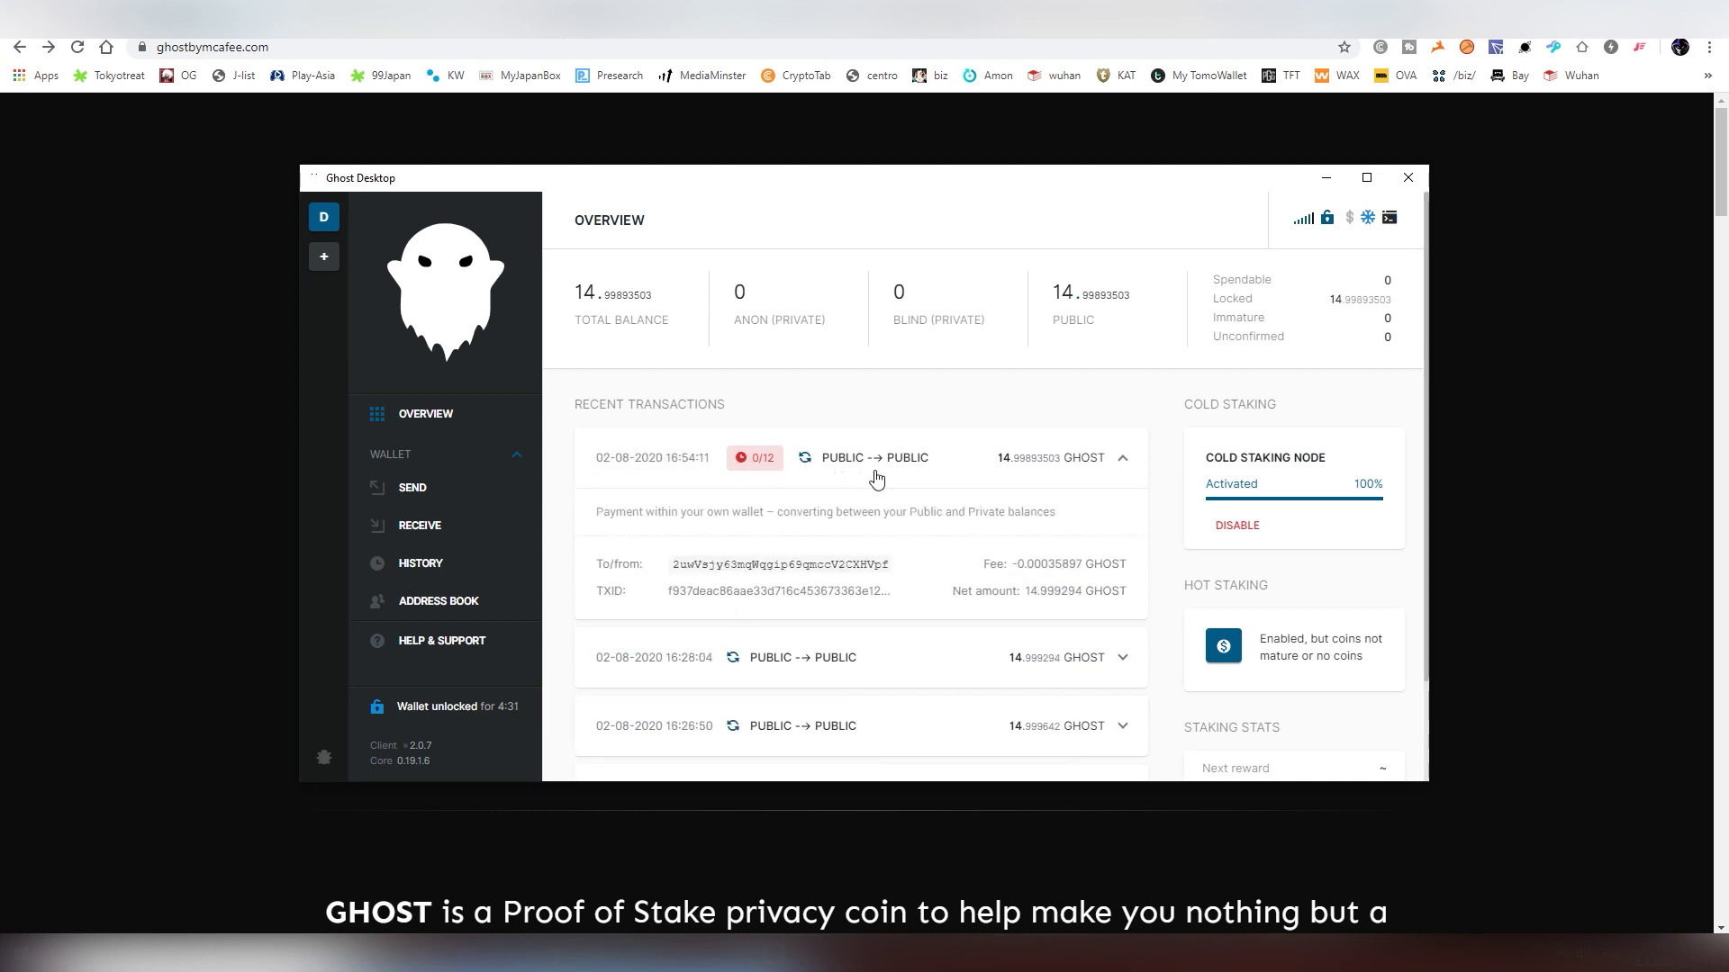
mouse_move(760, 475)
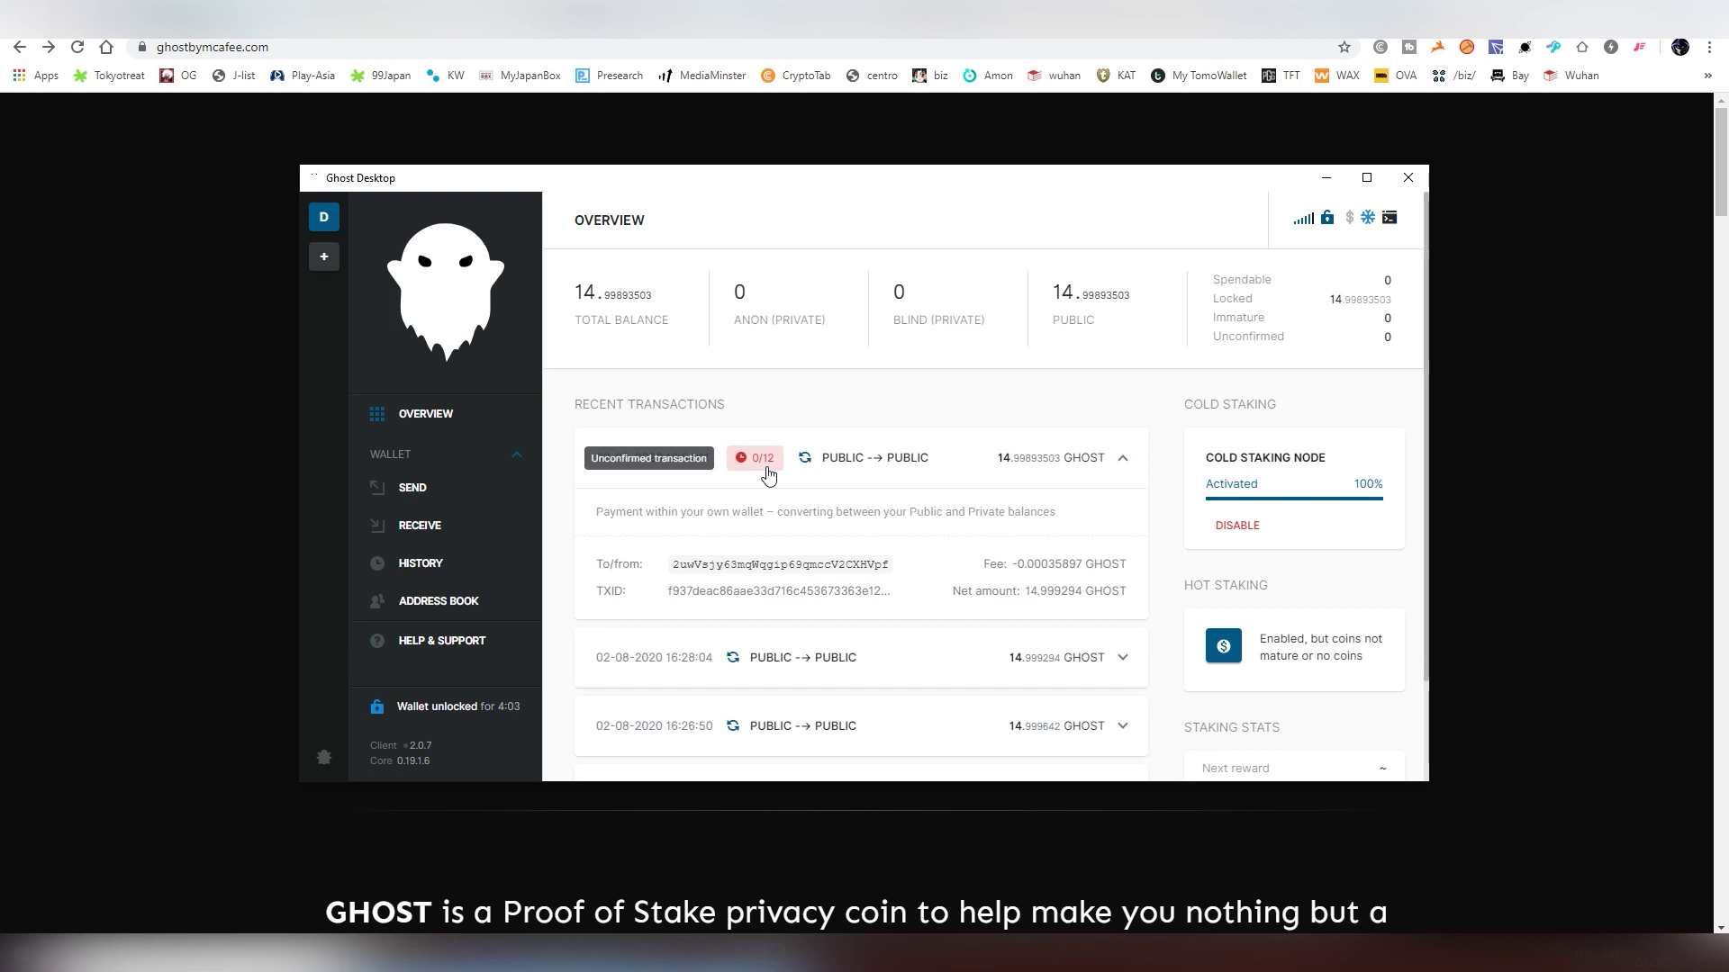
Step: Open the Disable Cold Staking dialog to review its fee and fund notes, and cancel it
left_click(1228, 527)
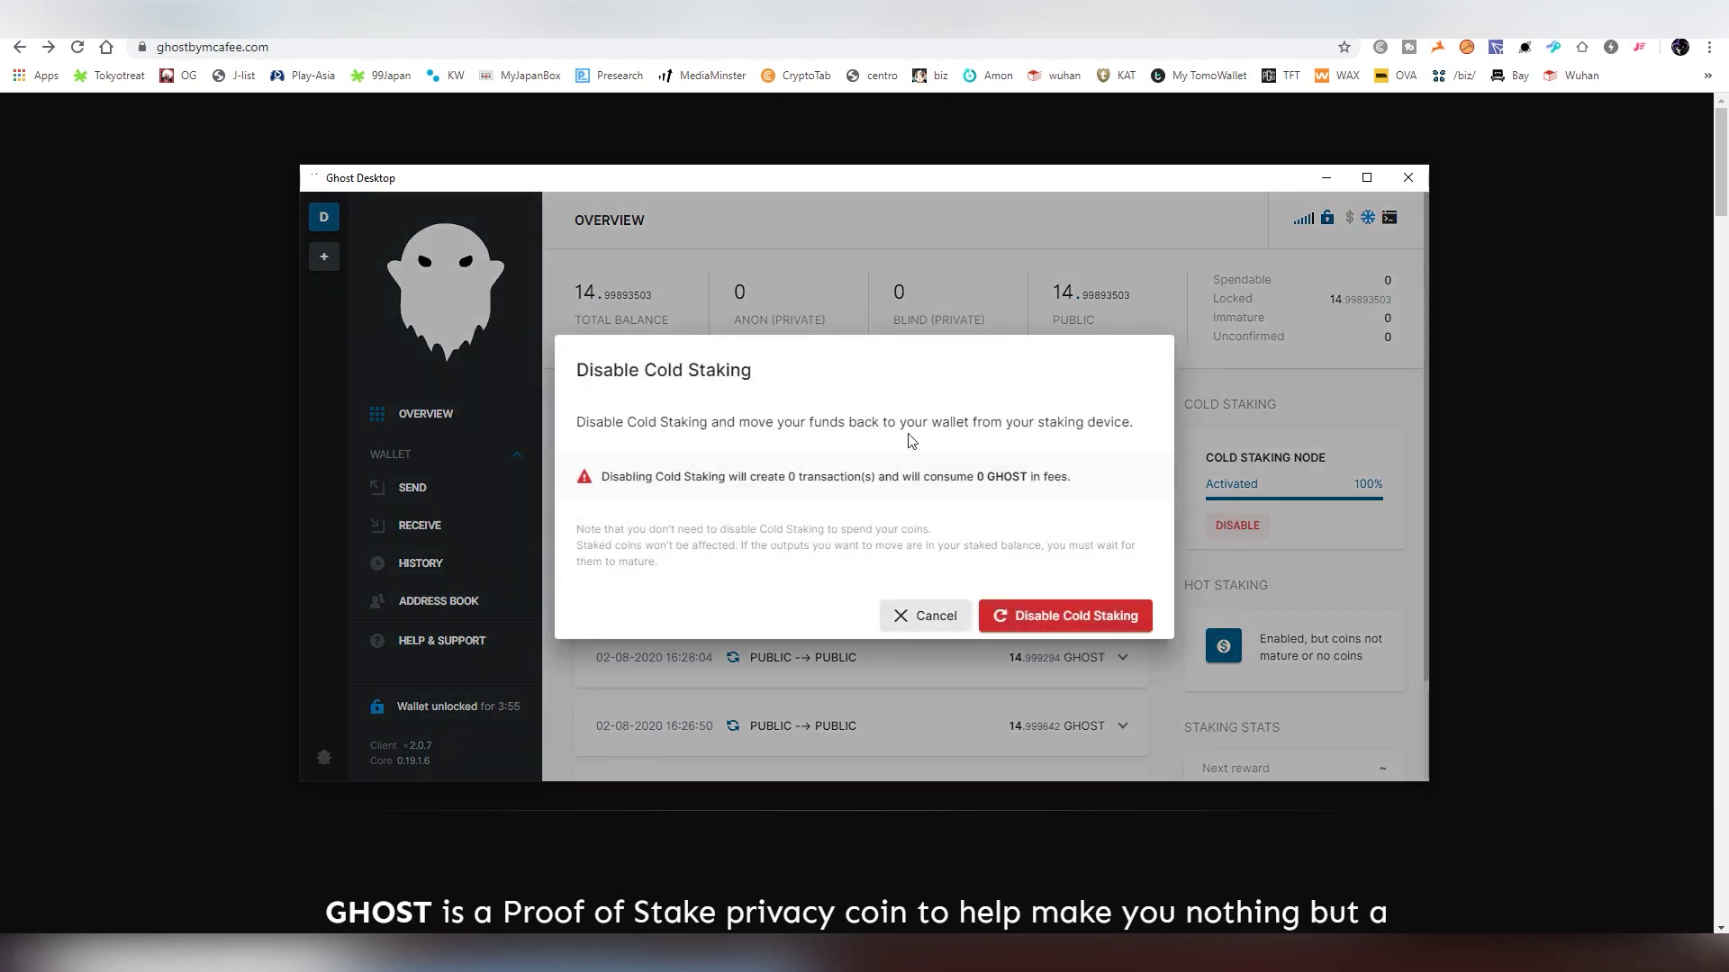
left_click(930, 614)
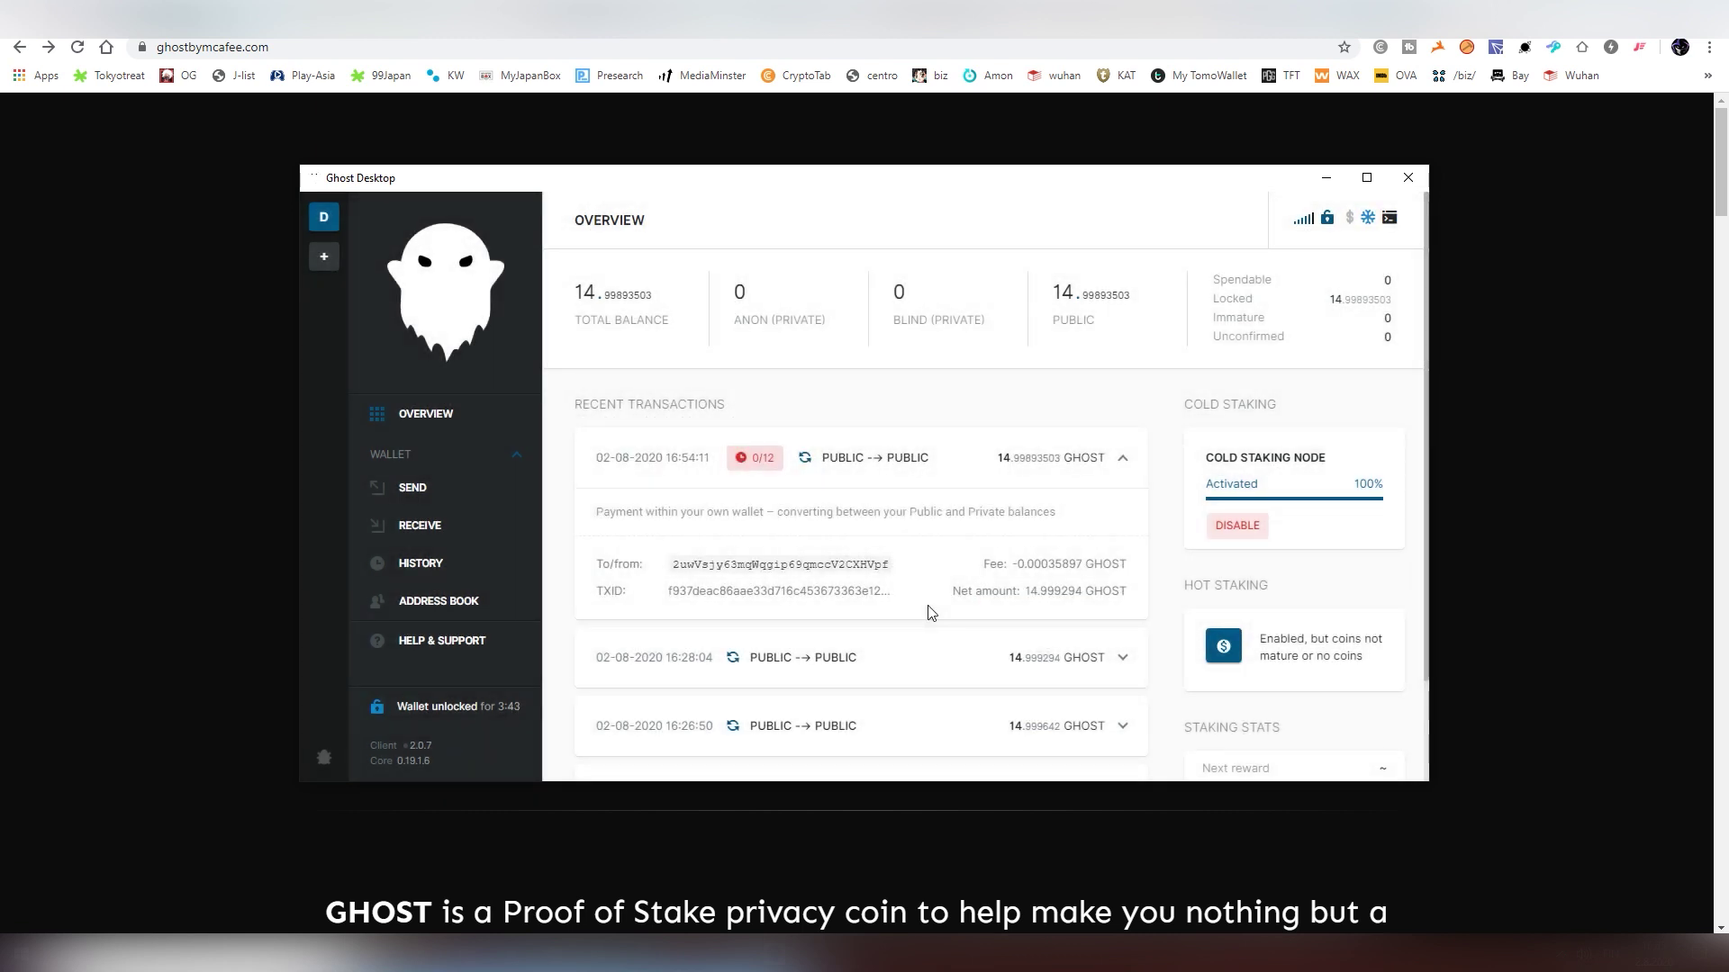